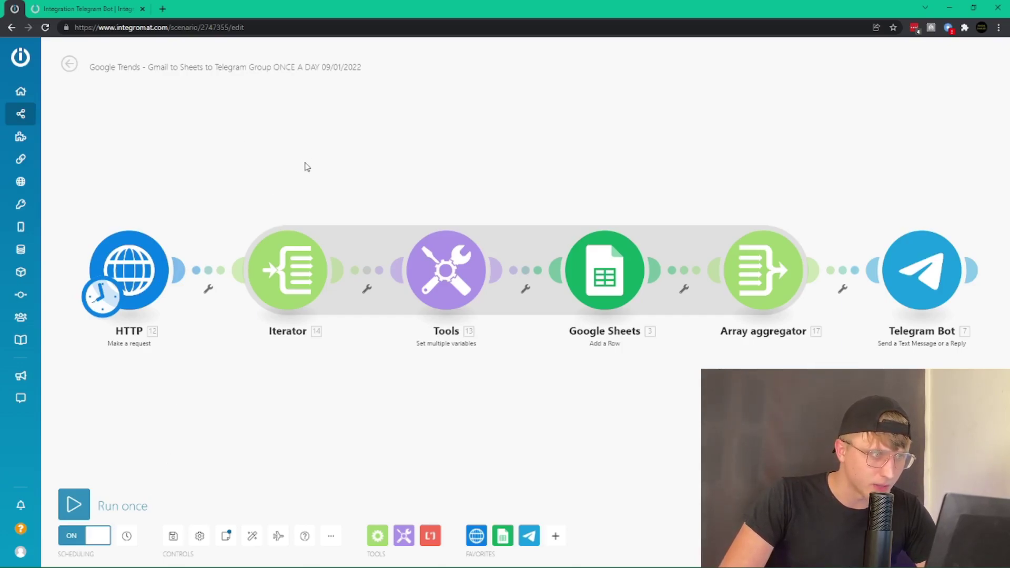
- Center the Telegram Bot module in the scenario, then glance at the Telegram channel's info
left_click_drag(308, 167, 283, 184)
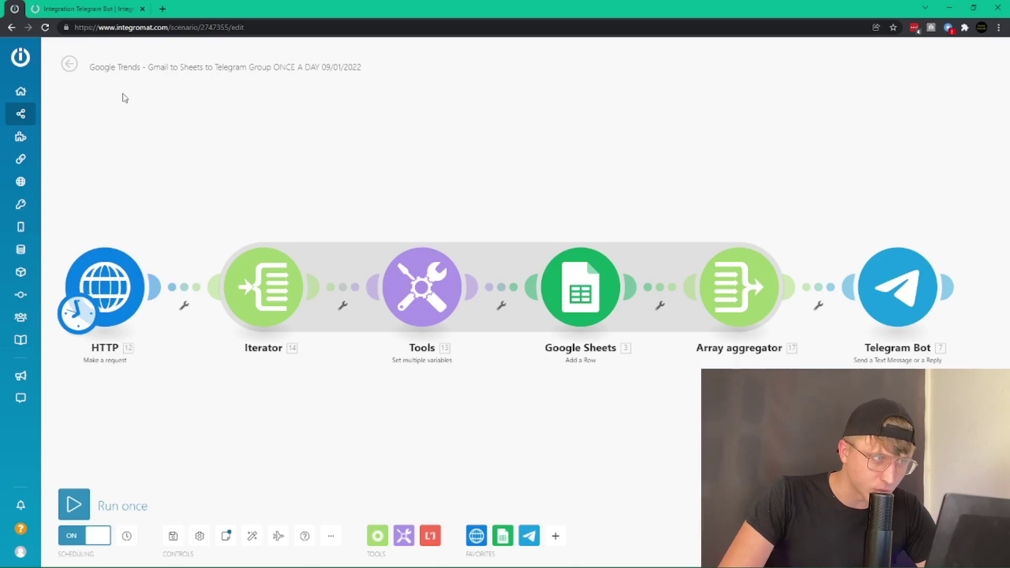
left_click_drag(915, 213, 680, 224)
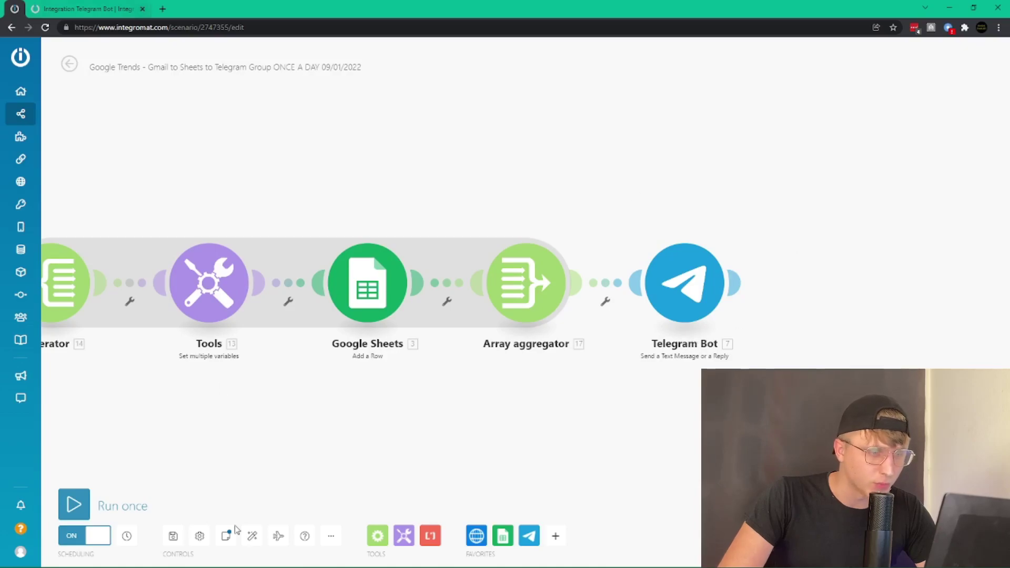
mouse_move(239, 553)
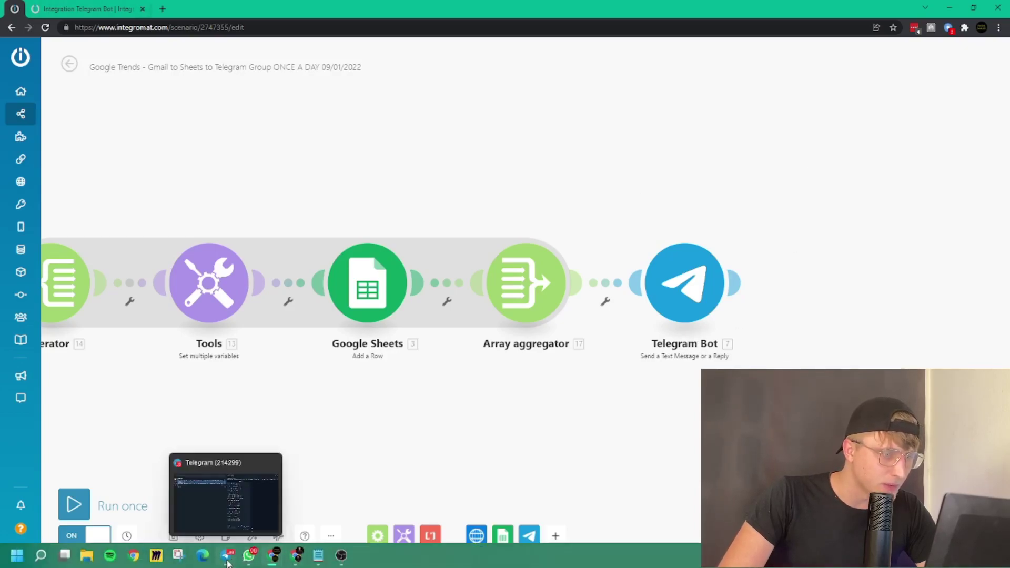
left_click(228, 557)
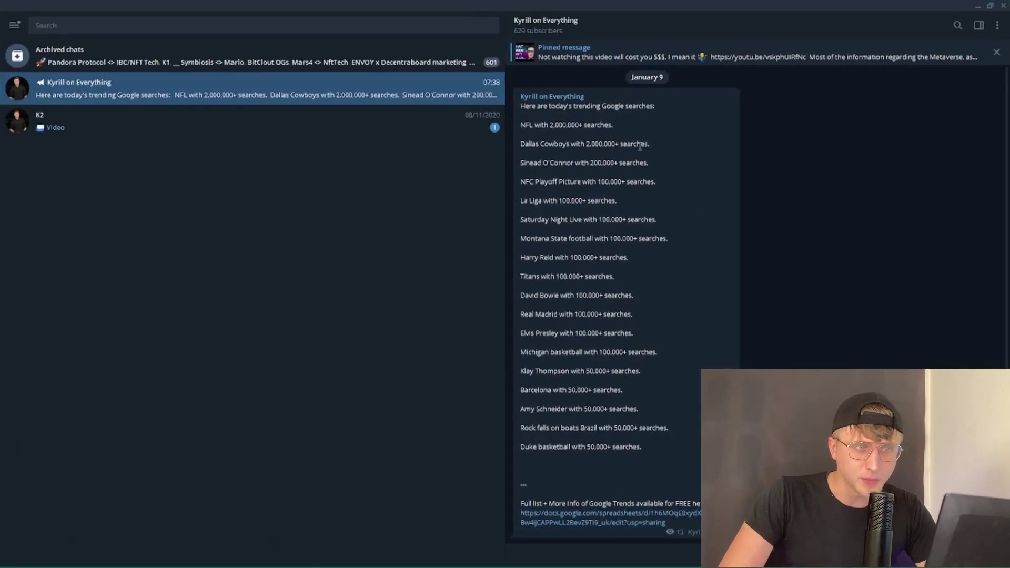
left_click(557, 25)
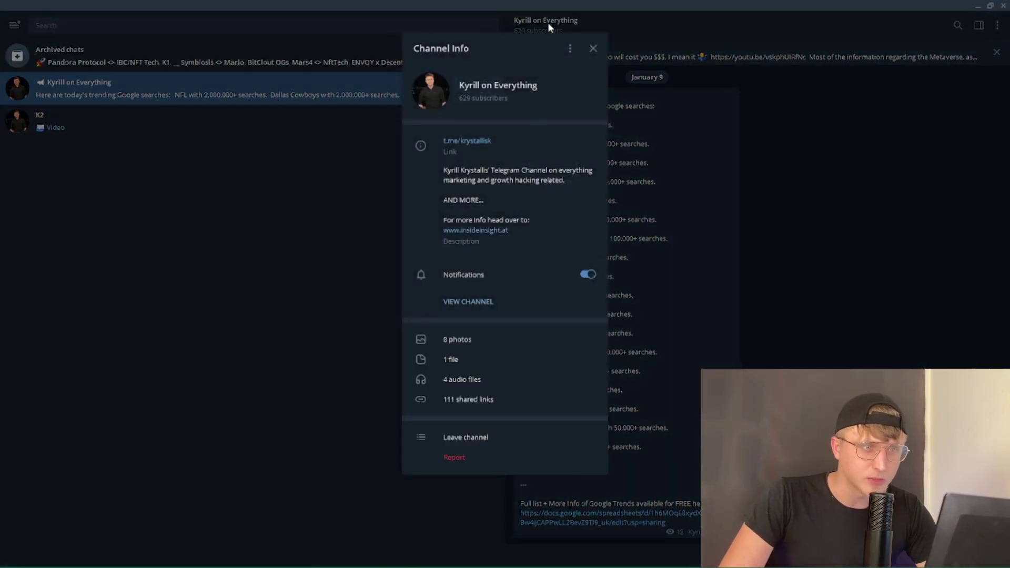
left_click(593, 49)
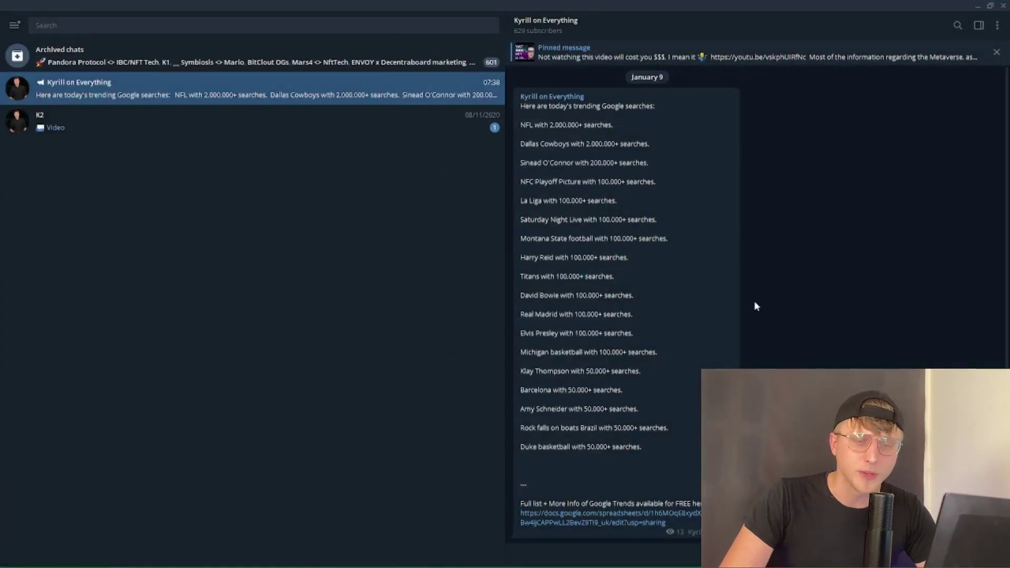
- Vote Yes in the channel's censorship poll
scroll(646, 250, "up", 5)
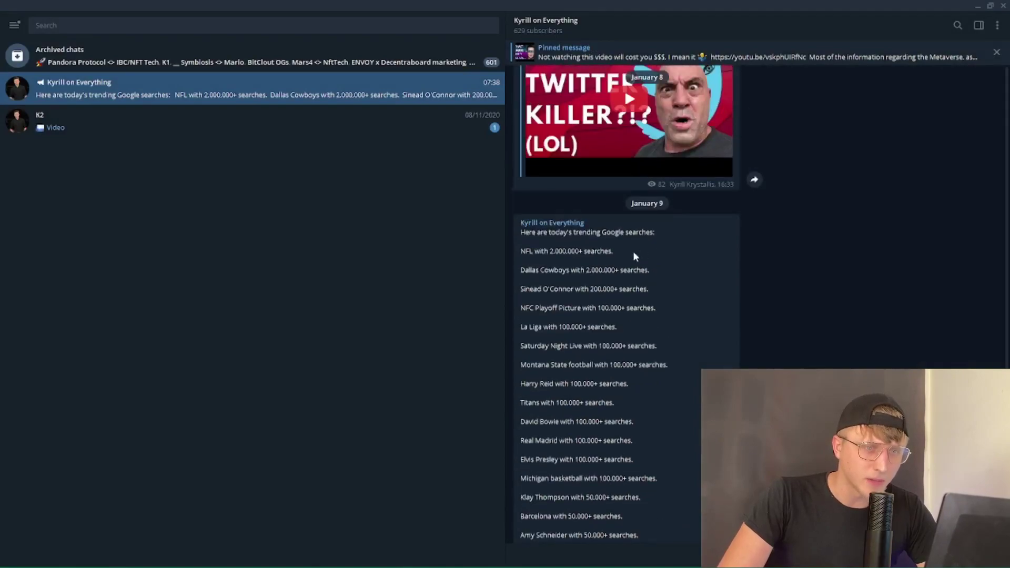
scroll(634, 256, "up", 4)
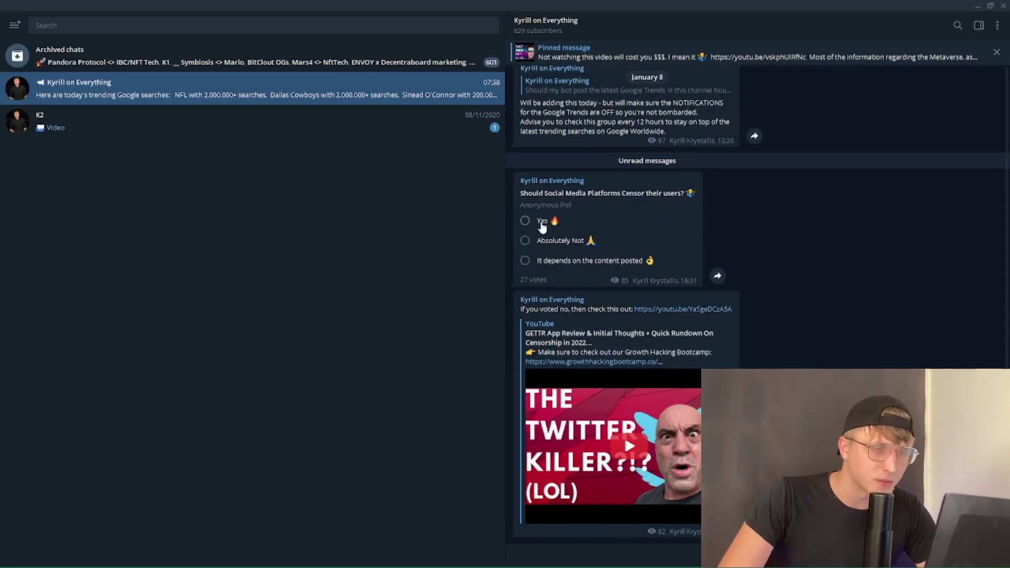
left_click(545, 220)
- Open the trends spreadsheet linked from the January 9 trending-searches post
scroll(630, 267, "down", 7)
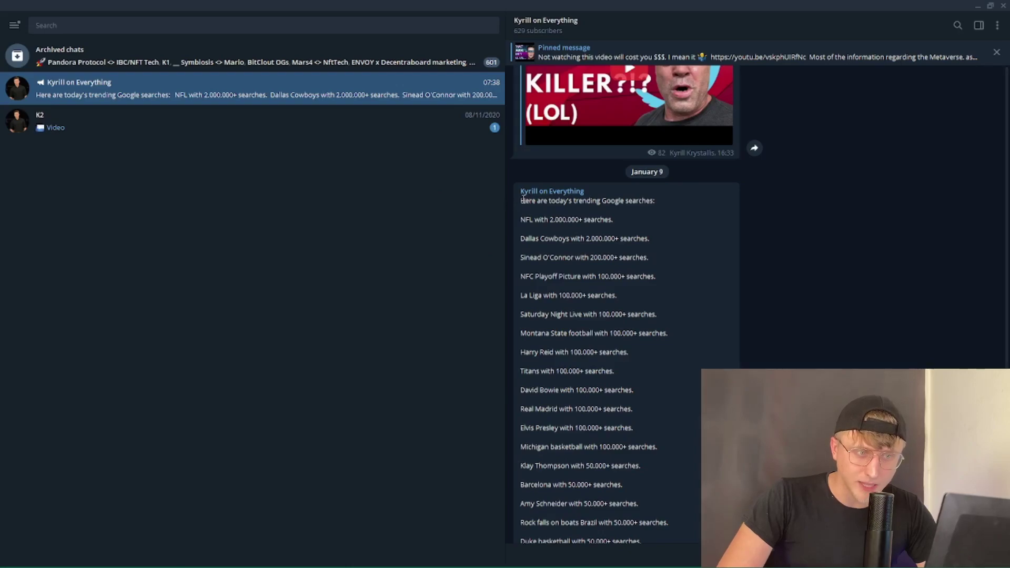
left_click_drag(520, 201, 660, 523)
scroll(660, 523, "down", 2)
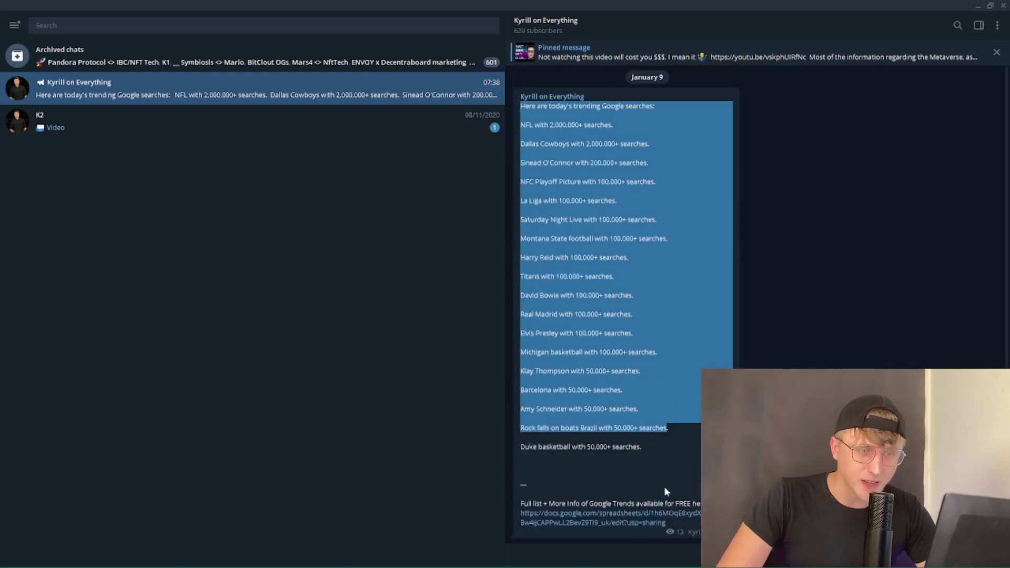
left_click(655, 446)
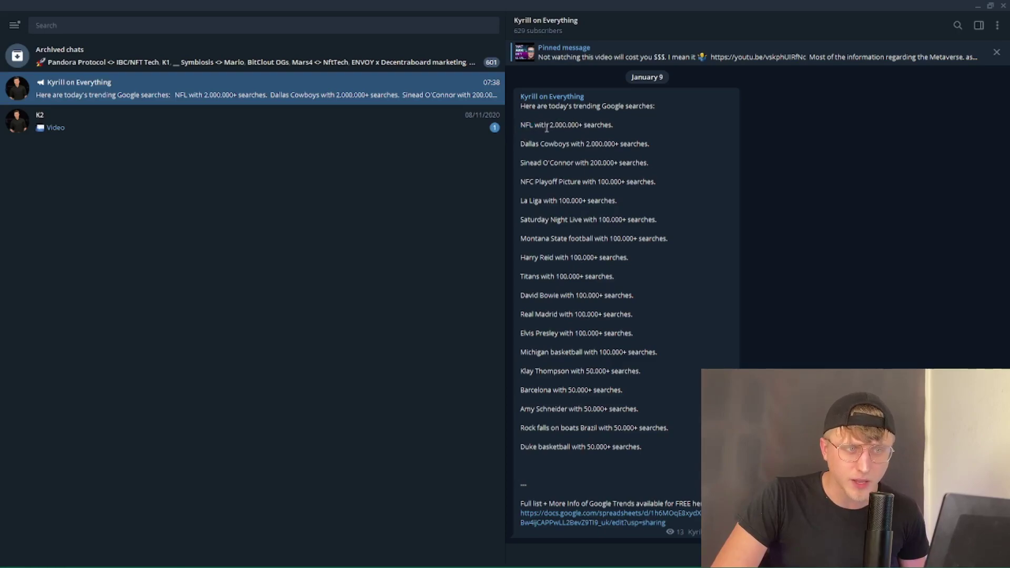
left_click_drag(546, 128, 607, 134)
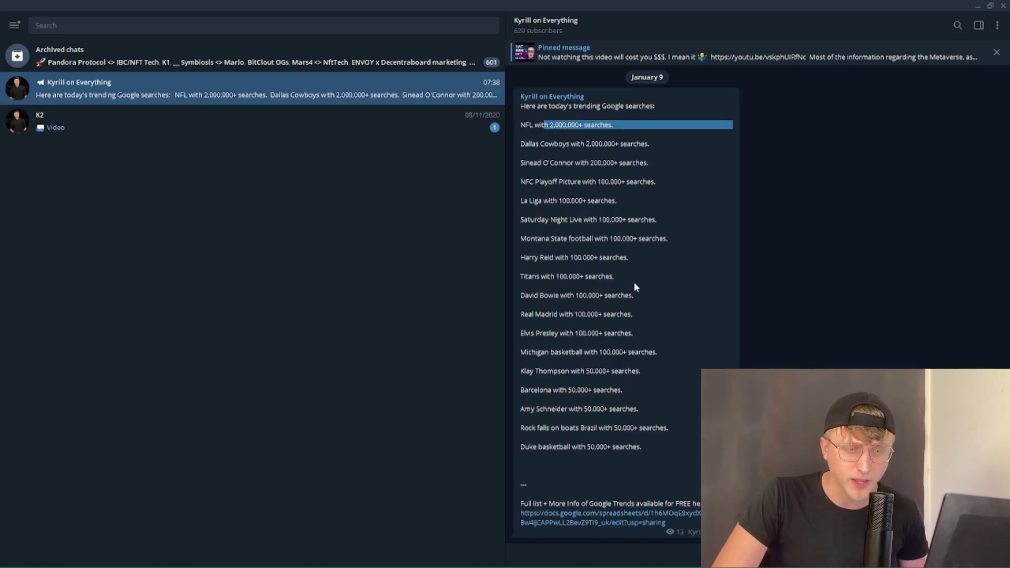
left_click(526, 522)
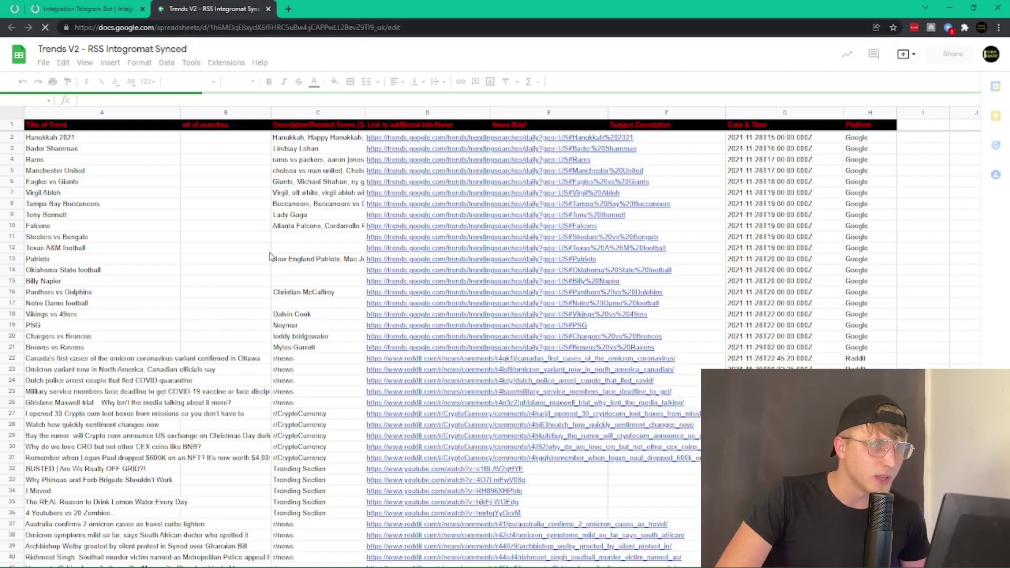
- Review the latest trend rows in columns A–C and widen column C to show related terms
scroll(902, 181, "down", 11)
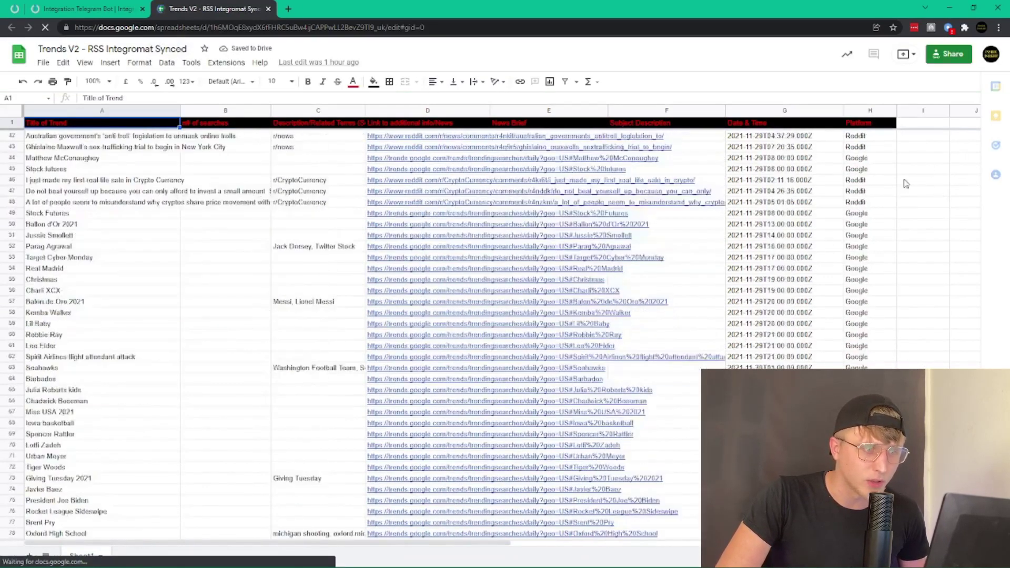
left_click(61, 457)
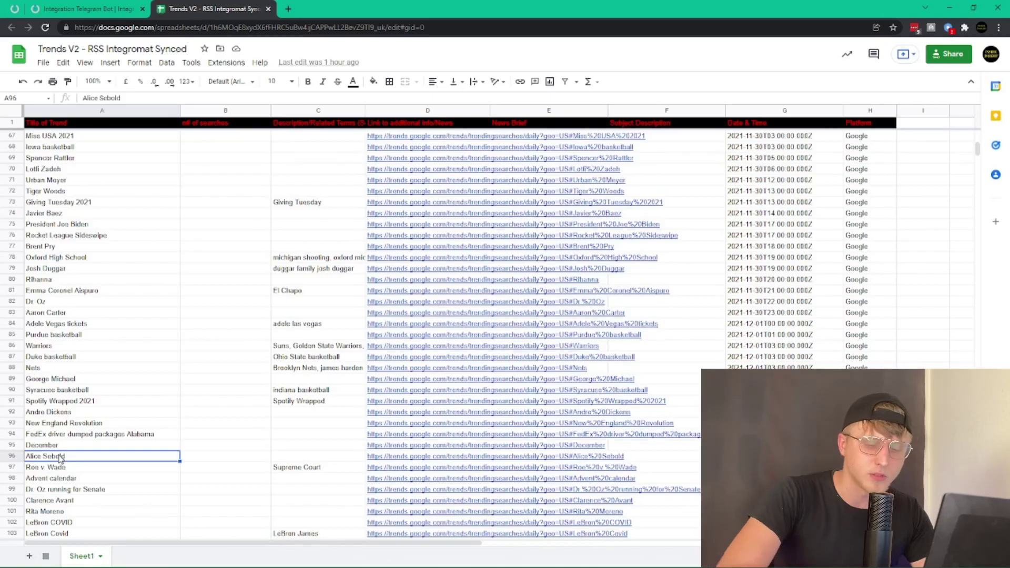
key("ctrl+Down")
scroll(300, 268, "down", 4)
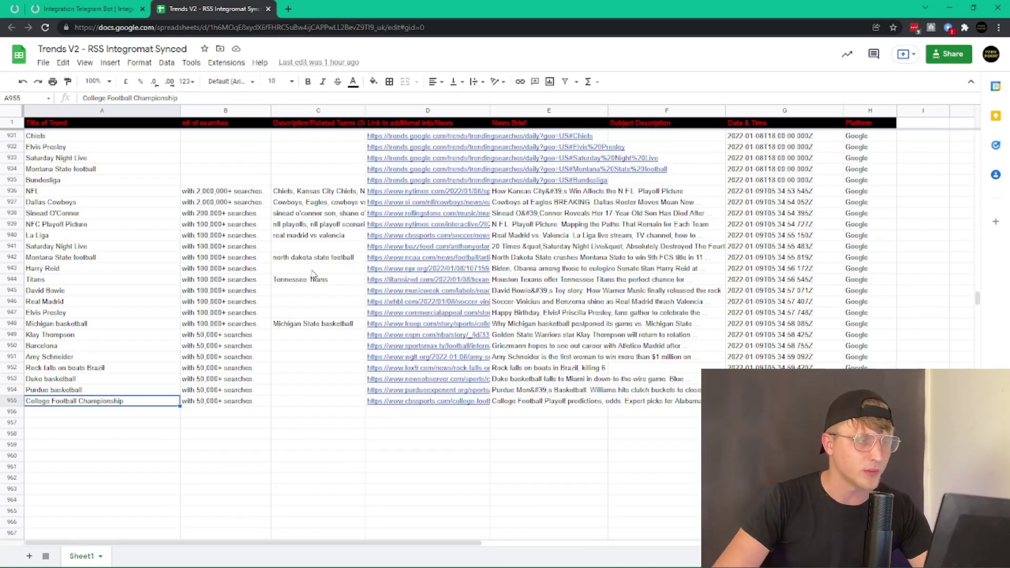
left_click_drag(149, 192, 148, 445)
left_click_drag(223, 195, 243, 415)
left_click_drag(320, 196, 329, 403)
left_click_drag(365, 110, 415, 110)
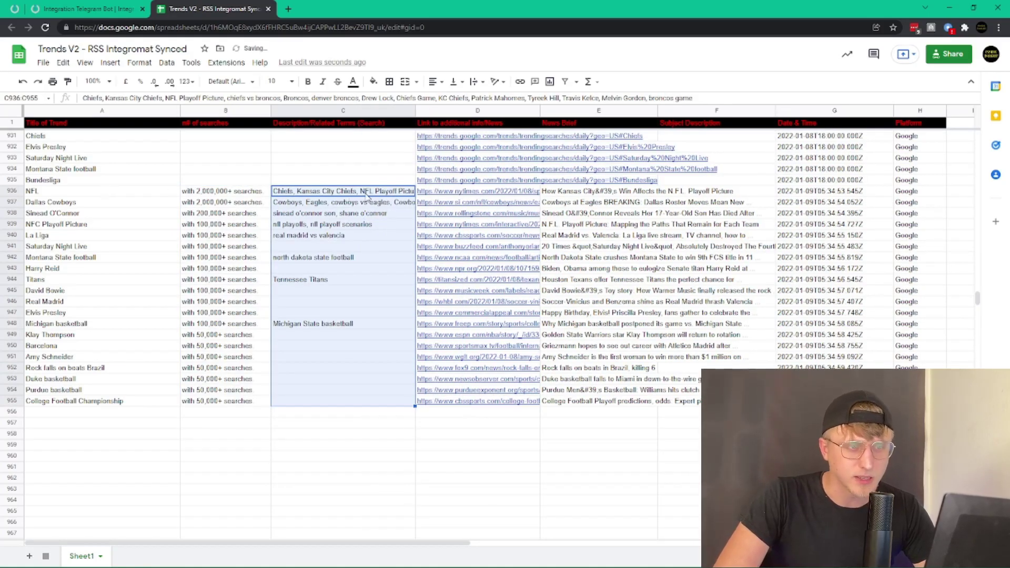
- Open the NFL row's news article from D936 in its own tab, then return to the sheet
left_click(488, 193)
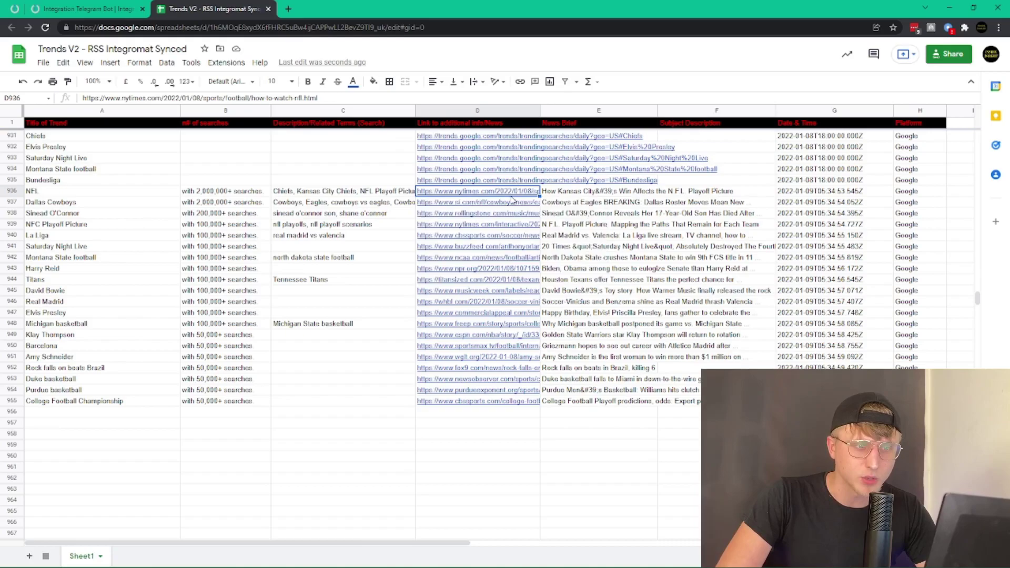
left_click(508, 211)
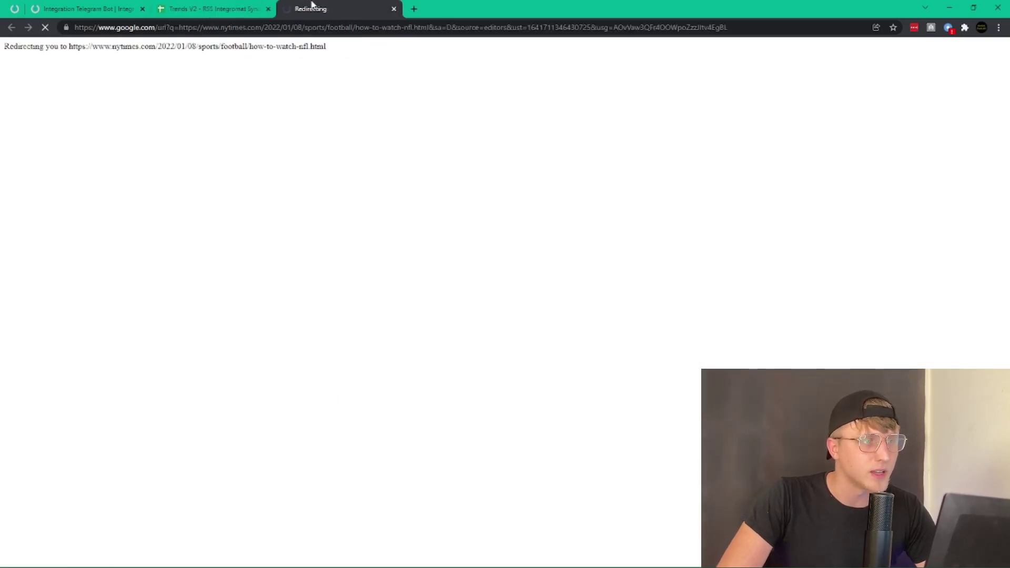
scroll(430, 255, "down", 4)
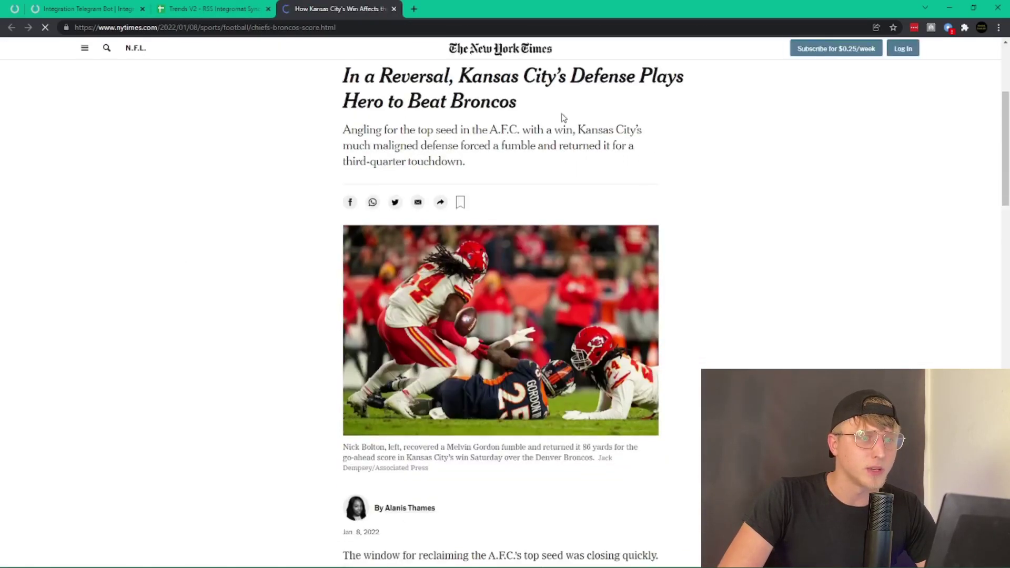
key("ctrl+shift+Tab")
- Look over the latest news briefs, subject descriptions and timestamps, then go back to Telegram
left_click(587, 201)
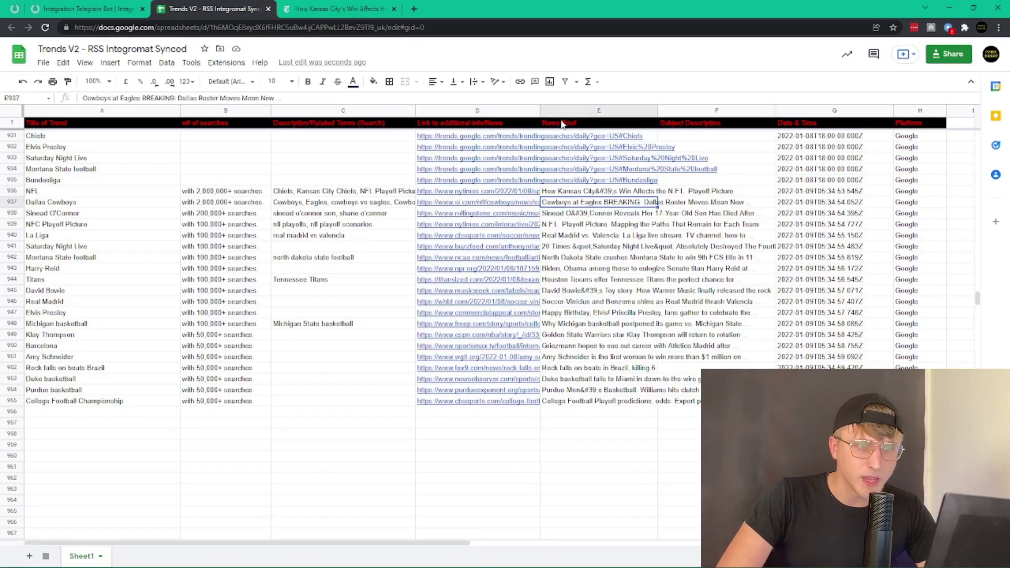
left_click_drag(591, 194, 633, 406)
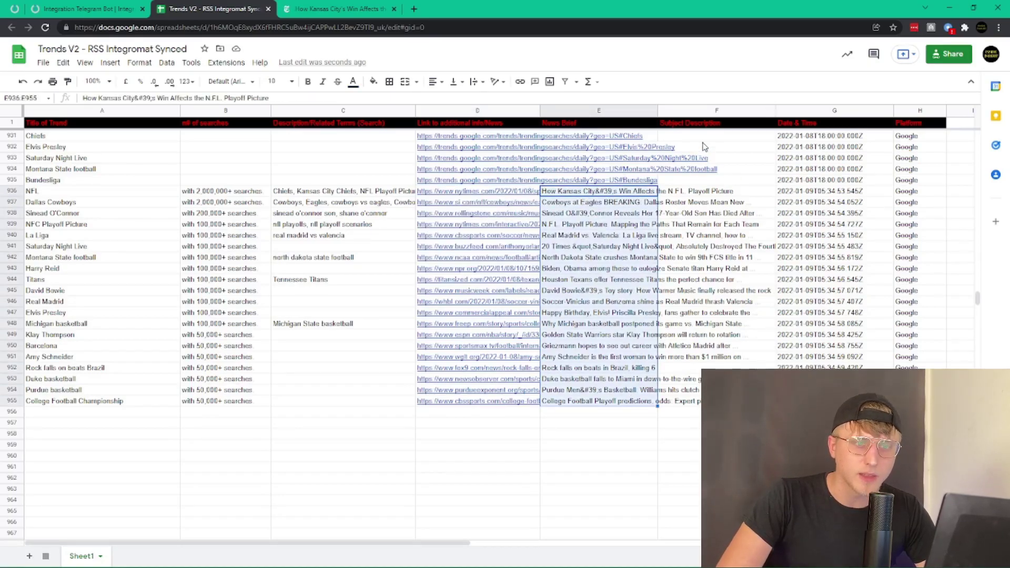
left_click(722, 182)
left_click_drag(723, 195, 723, 402)
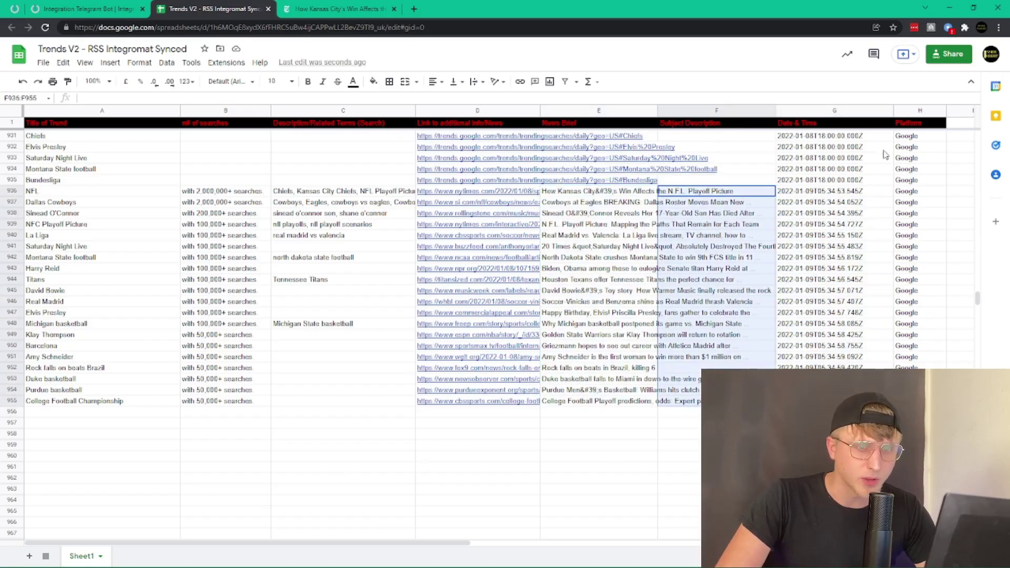
left_click(845, 206)
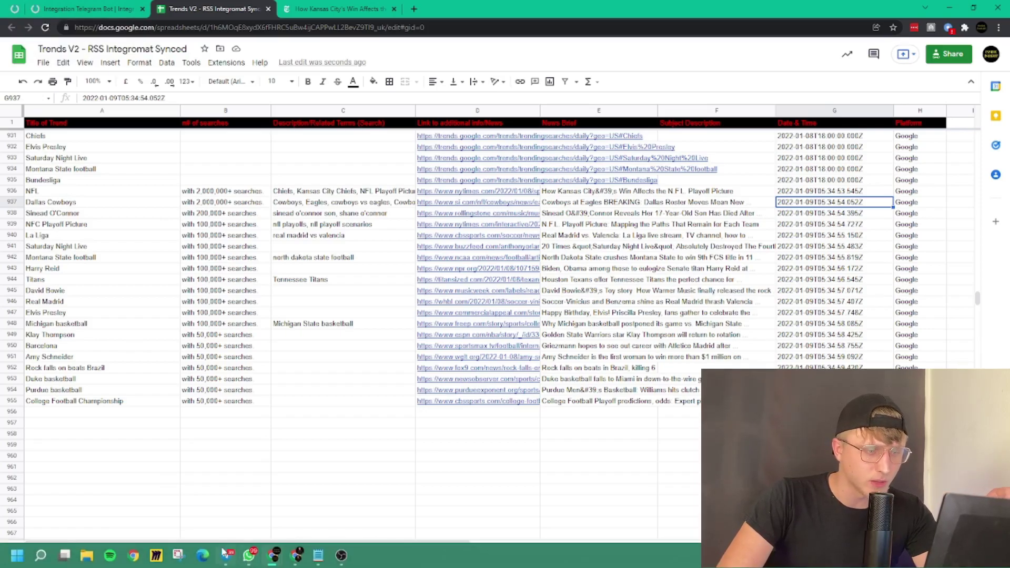
mouse_move(226, 555)
left_click(232, 460)
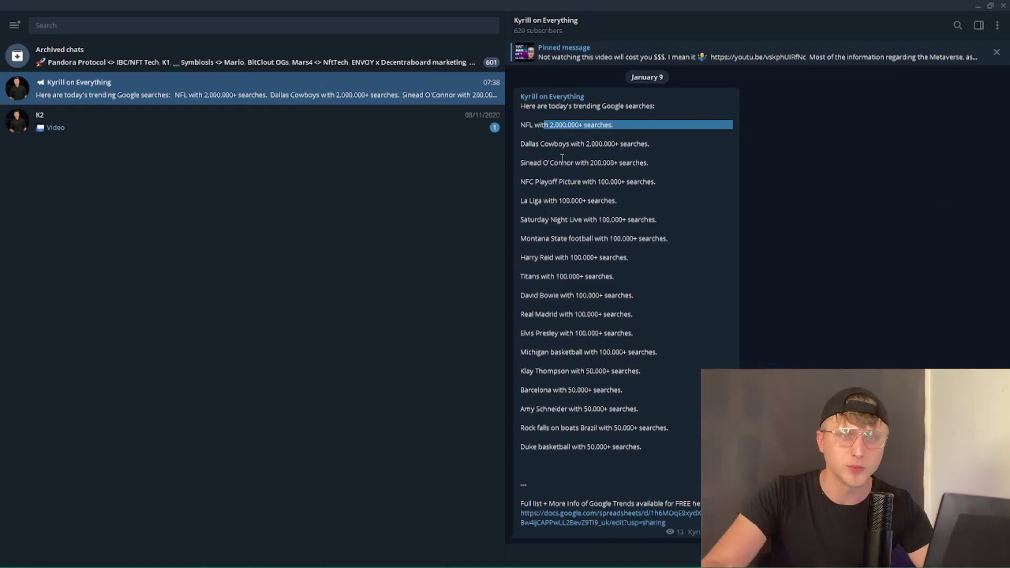
- Return to the Integromat scenario, close the module panel and bring up the Telegram Bot actions
left_click(978, 5)
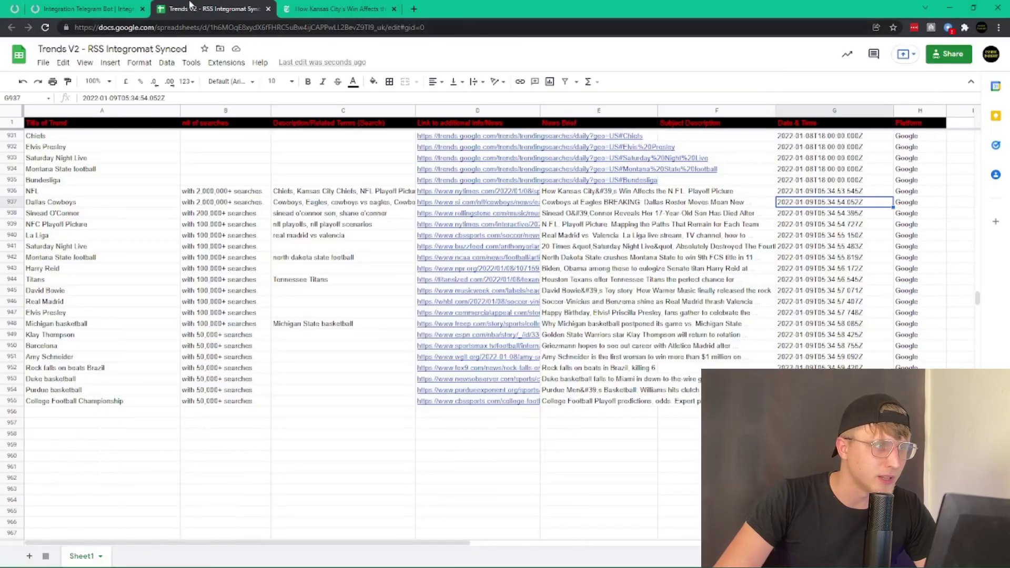
left_click(58, 7)
left_click(370, 230)
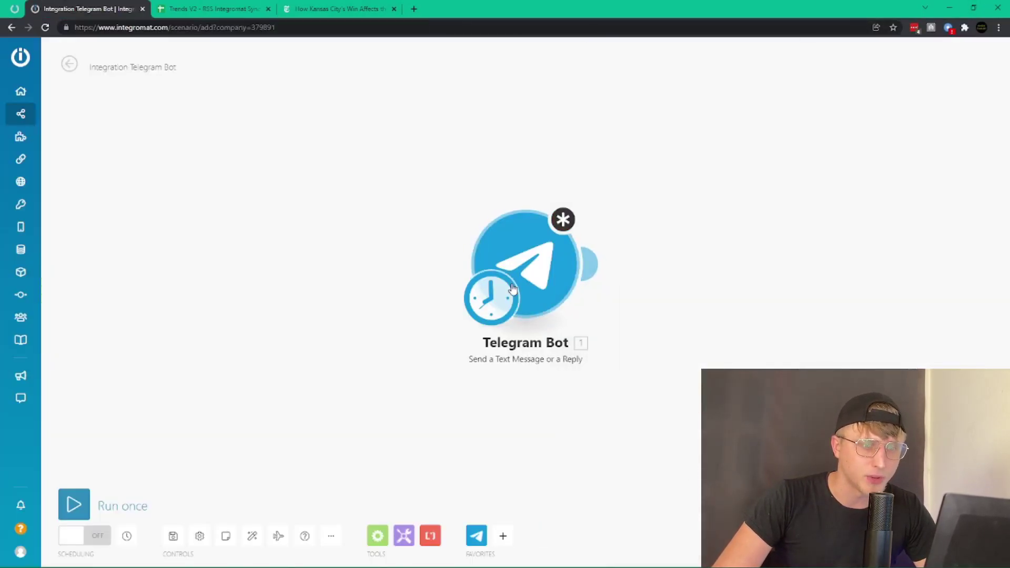
left_click(490, 297)
left_click(476, 536)
left_click(476, 536)
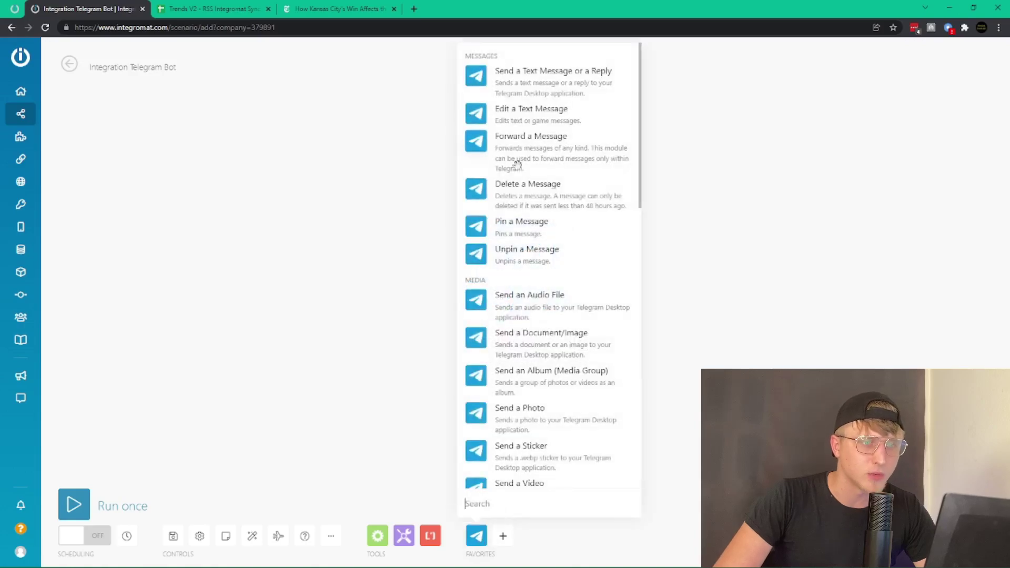
- Scroll through every Telegram Bot action section down to Make an API Call
scroll(482, 210, "down", 4)
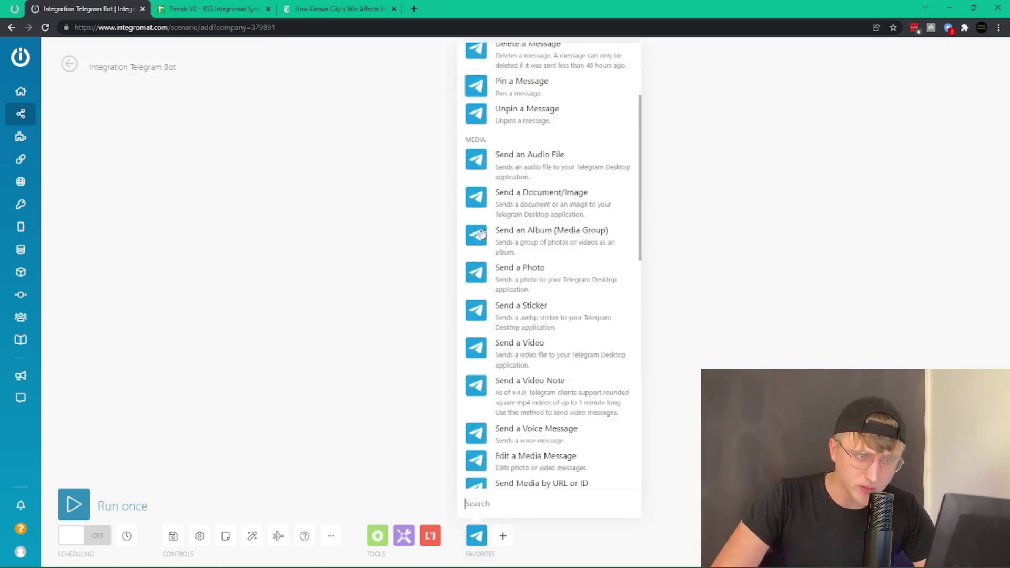
scroll(482, 236, "down", 3)
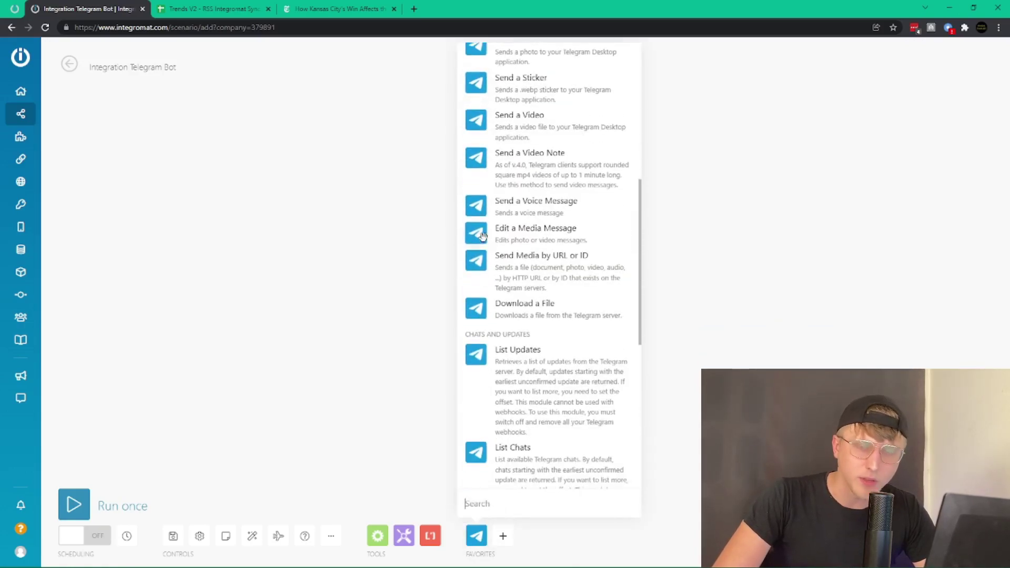
scroll(483, 237, "down", 4)
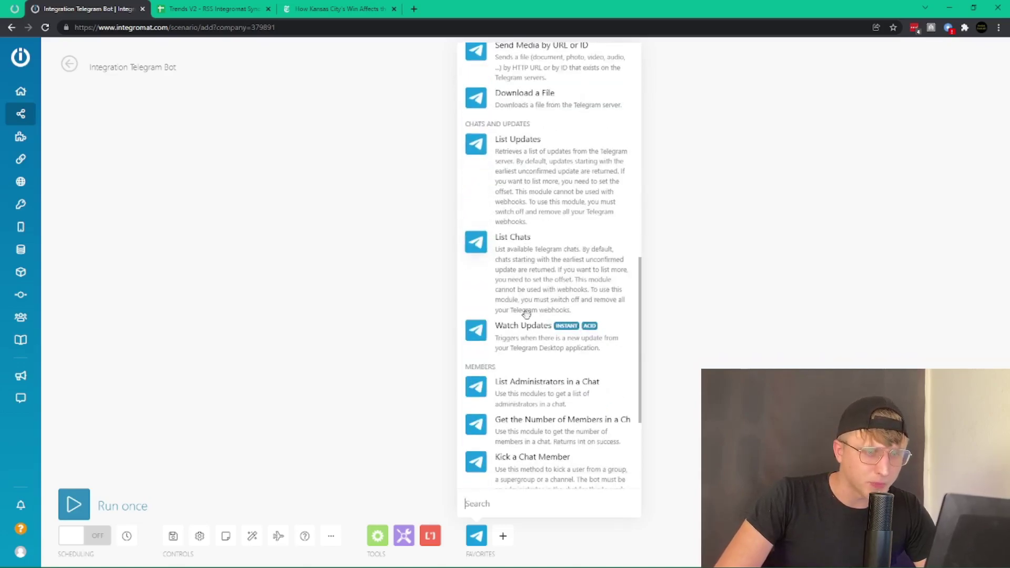
scroll(526, 314, "down", 2)
scroll(489, 252, "up", 13)
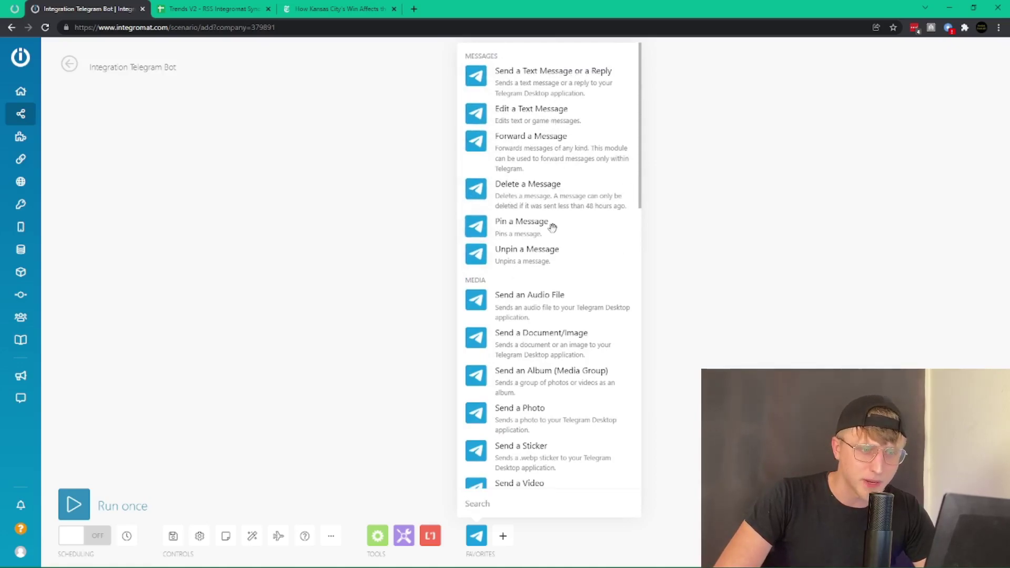
scroll(563, 241, "down", 2)
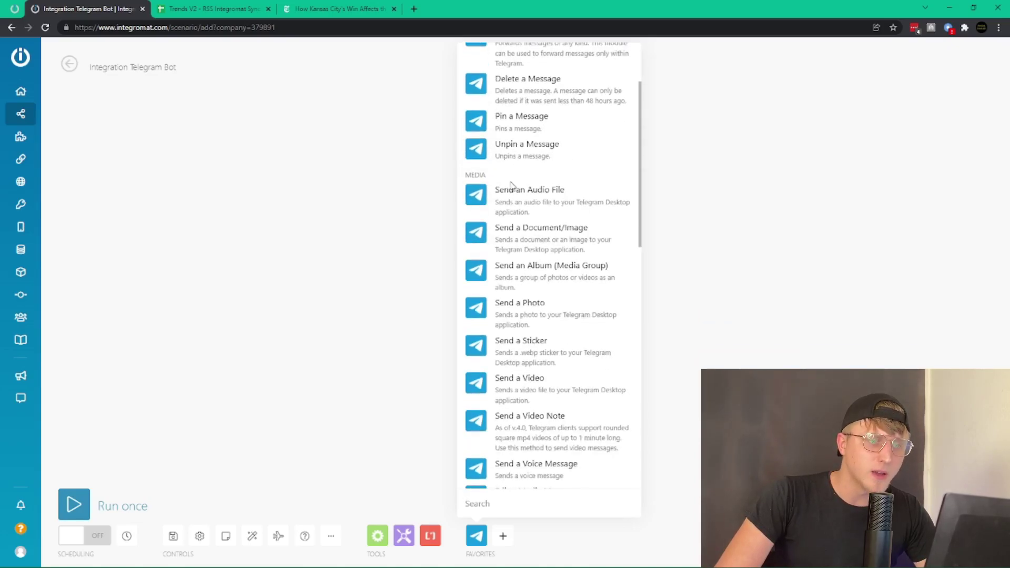
scroll(573, 215, "down", 6)
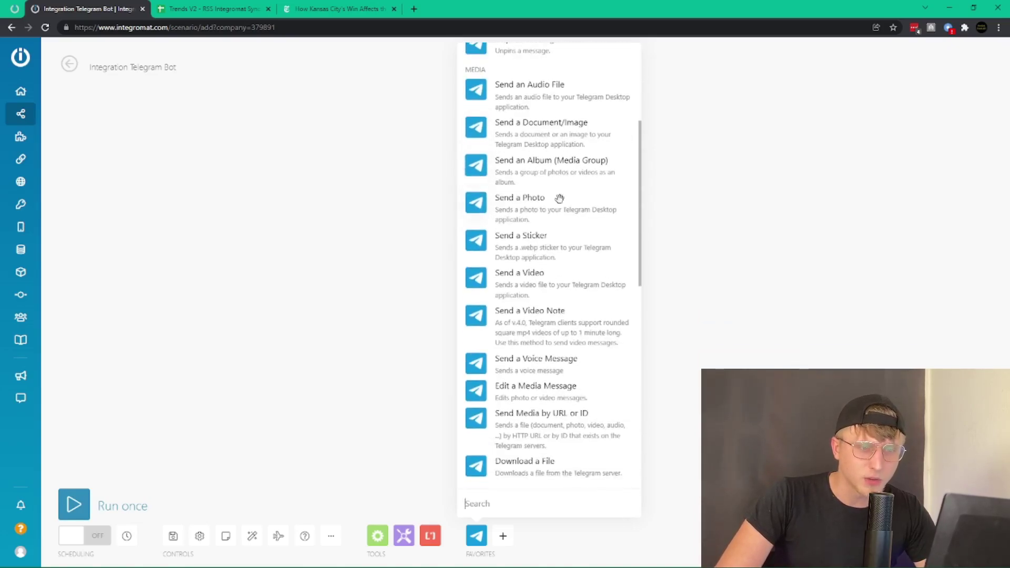
scroll(561, 236, "up", 3)
scroll(531, 176, "down", 5)
scroll(530, 173, "down", 3)
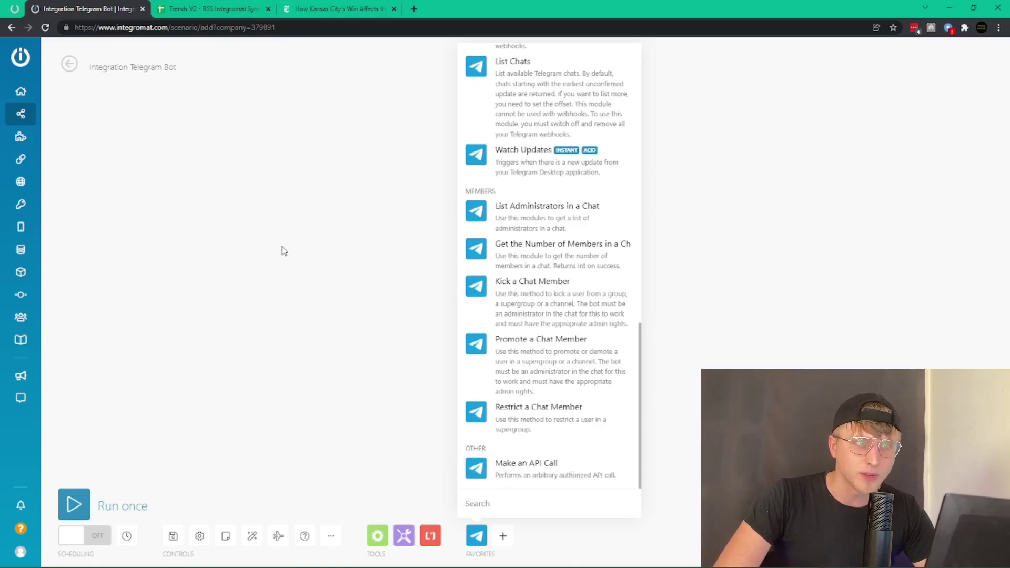
- Open the Telegram Bot API documentation at core.telegram.org/bots/api in a new tab
left_click(414, 8)
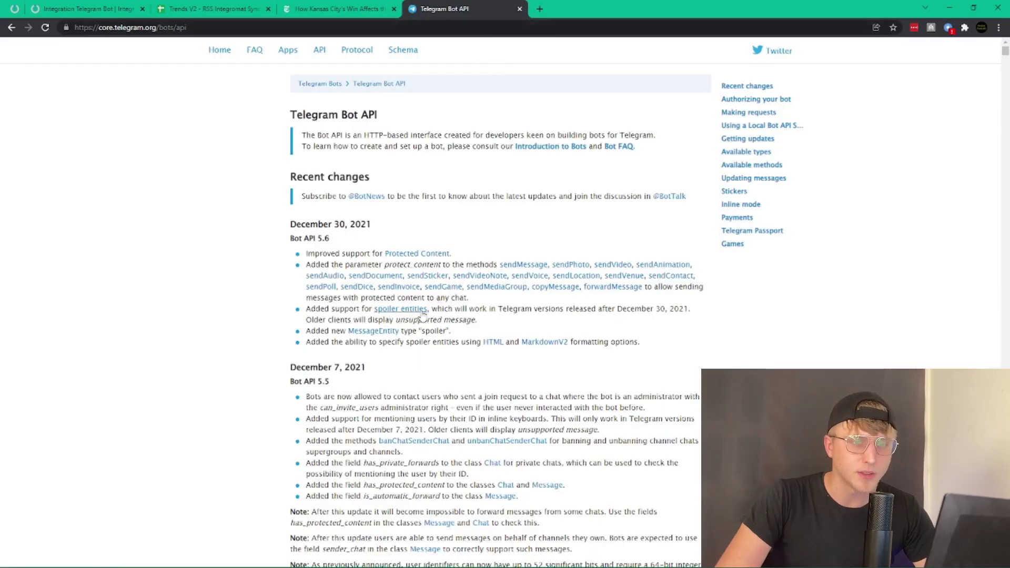
scroll(379, 232, "down", 15)
scroll(380, 232, "down", 10)
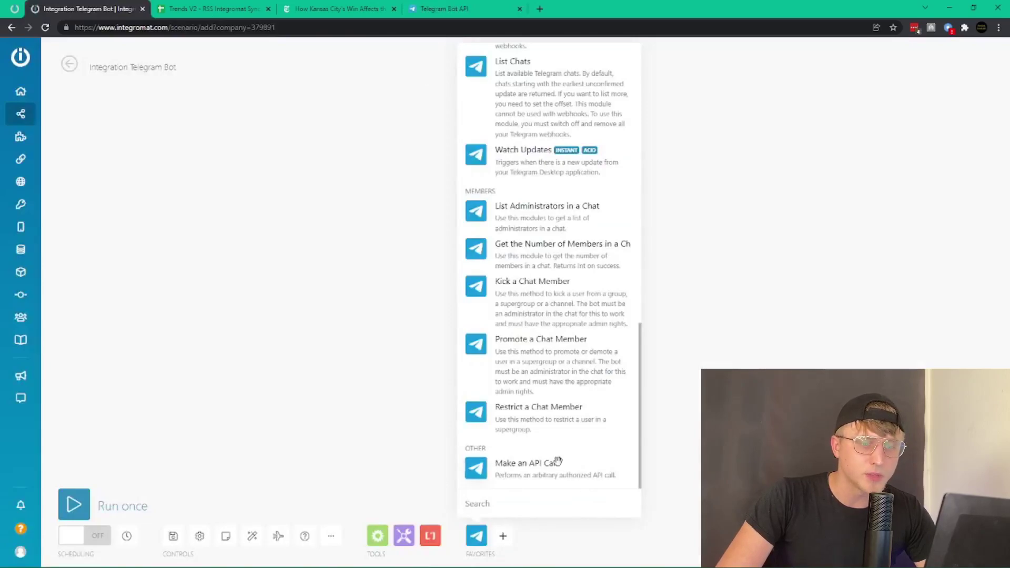
- Add a Make an API Call module, then delete it, keeping only the original Telegram Bot module
left_click(526, 463)
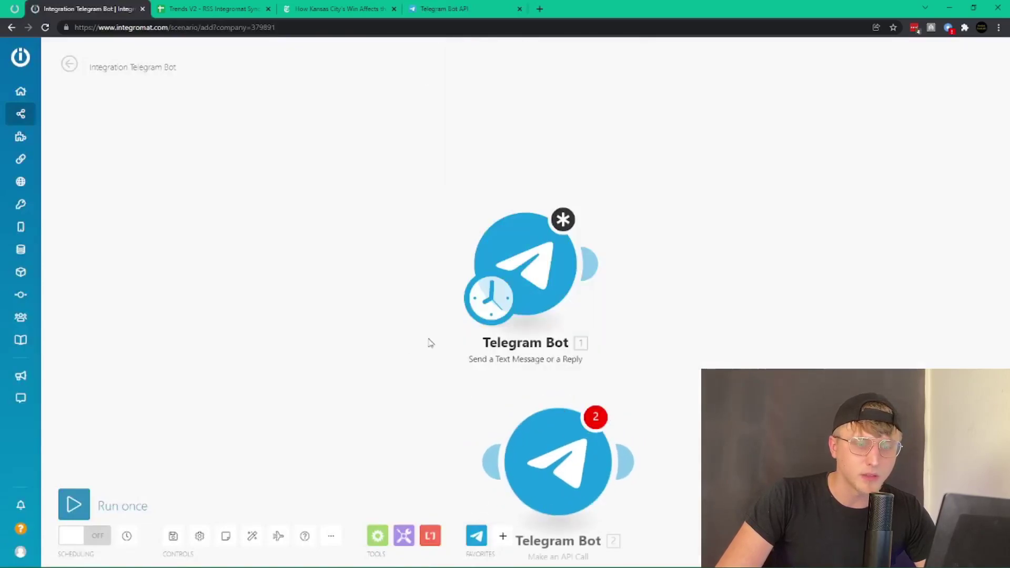
key("Escape")
right_click(584, 480)
left_click(614, 553)
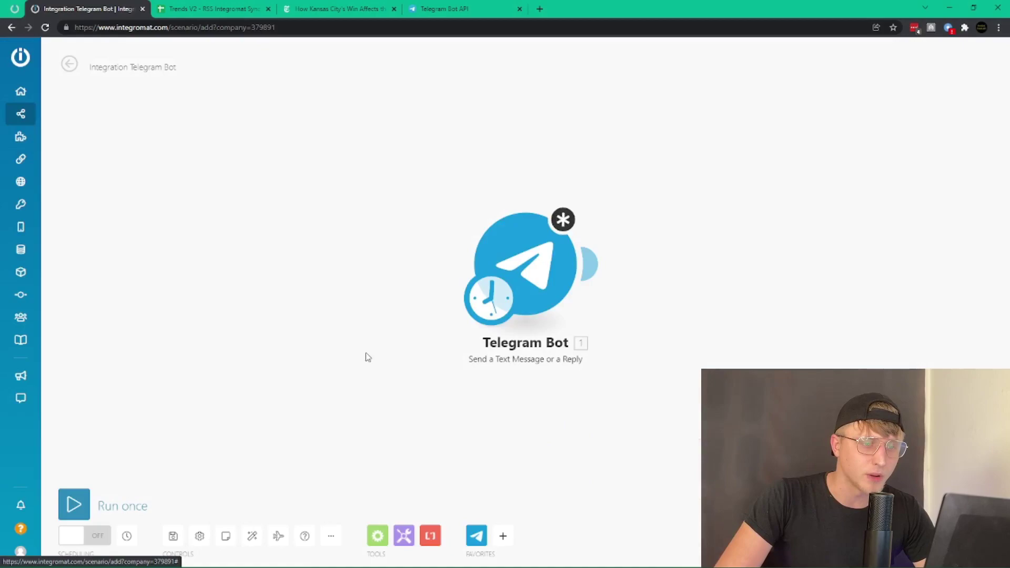
- Switch between the API documentation and the scenario, ending on the Integromat tab
left_click(441, 8)
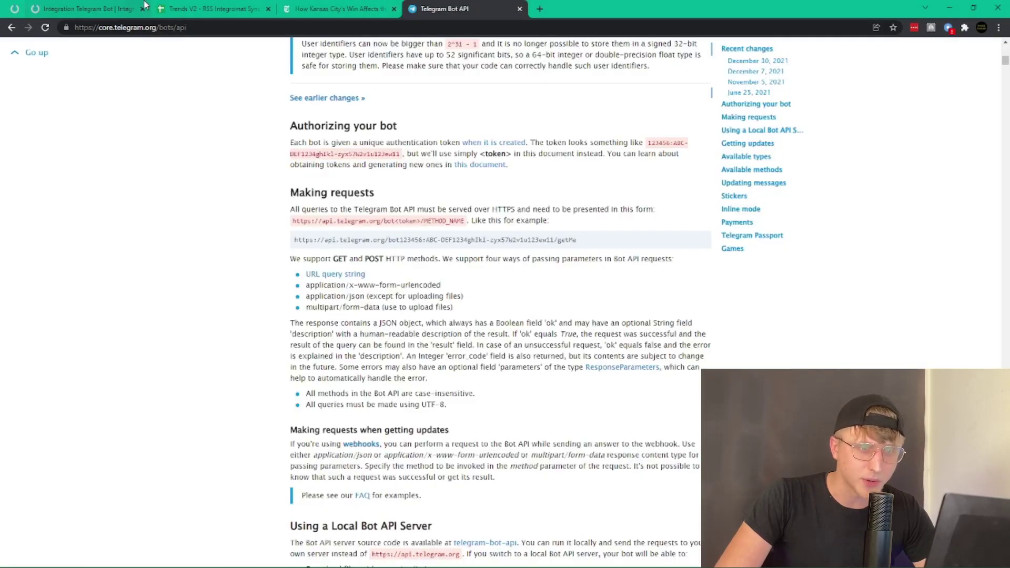
left_click(124, 6)
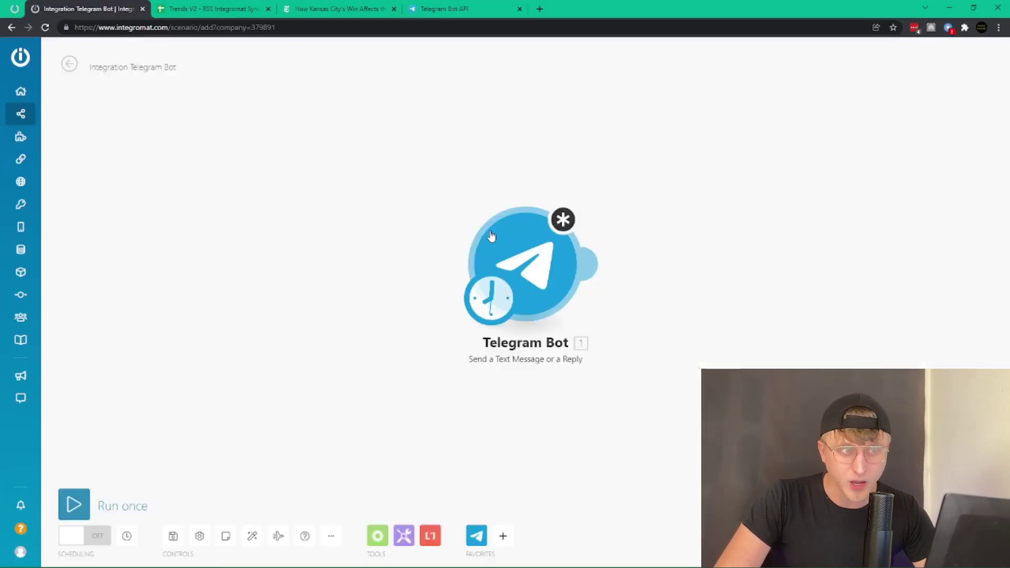
left_click(459, 13)
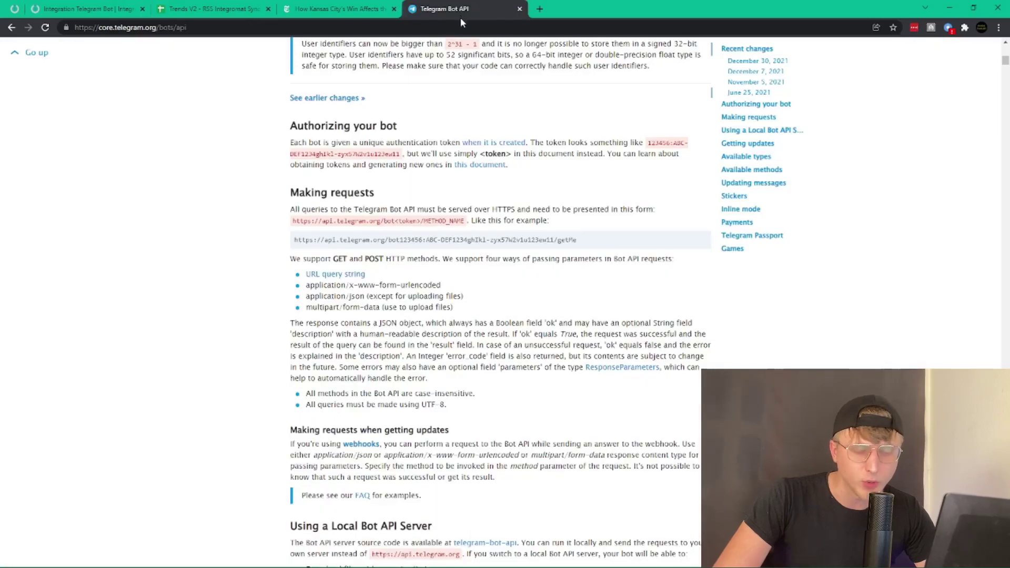
left_click(63, 7)
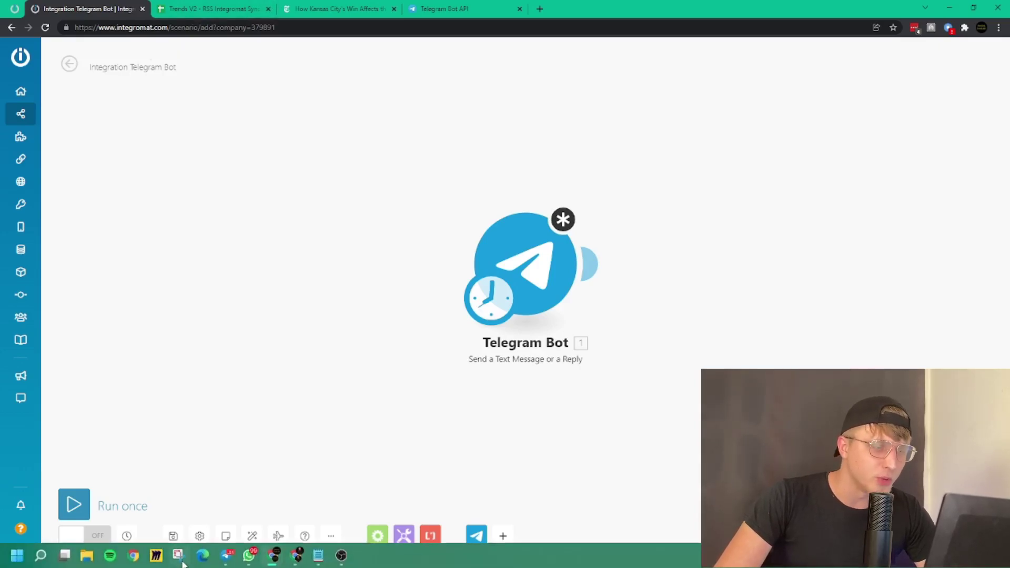
left_click(230, 559)
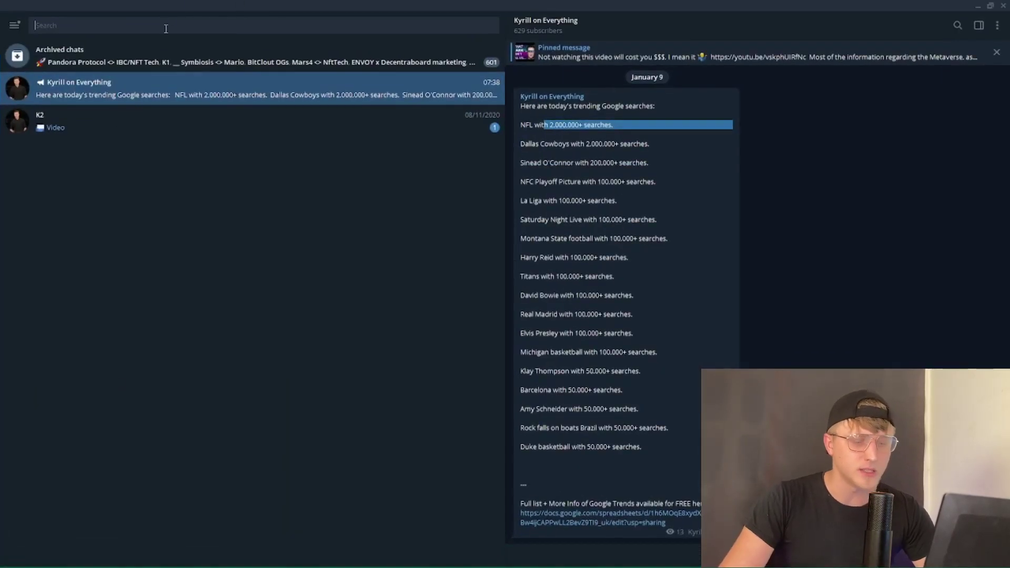
type("bot")
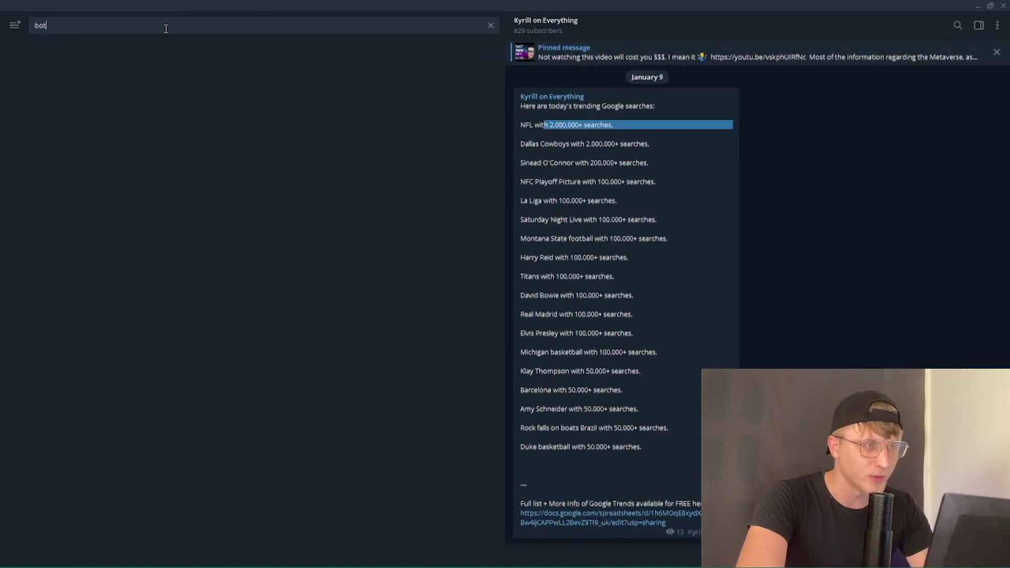
type("father")
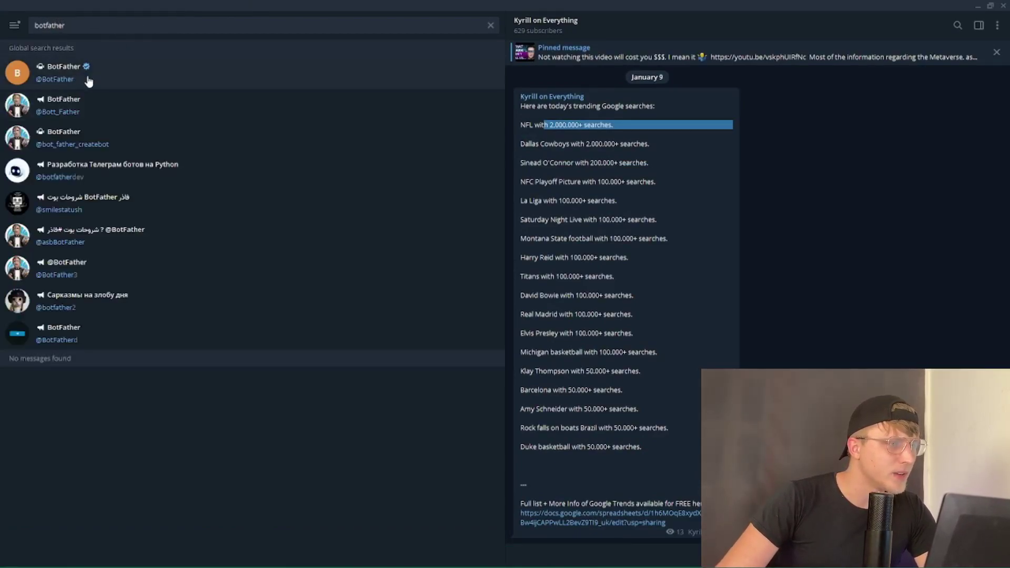
left_click(76, 71)
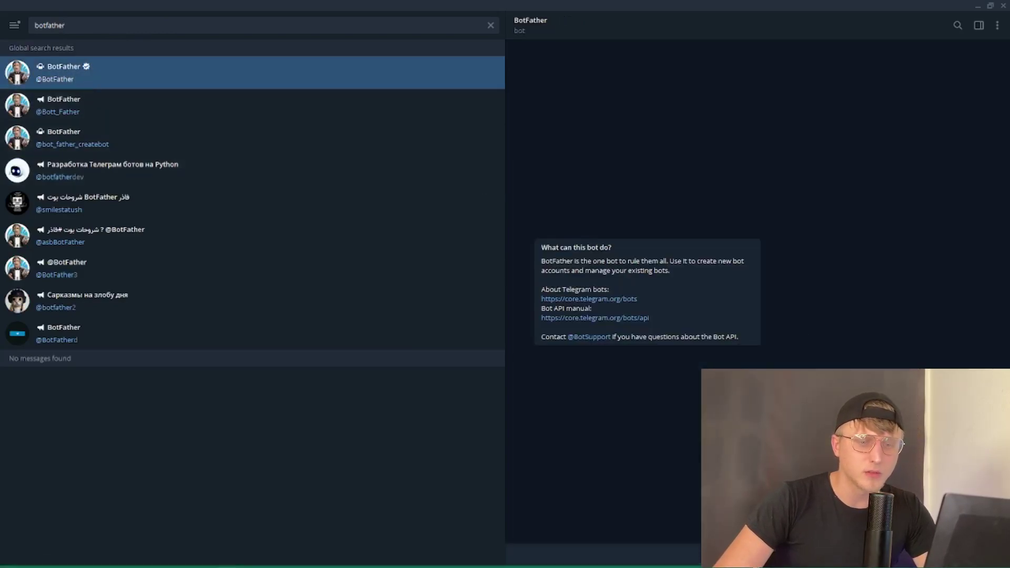
left_click(603, 555)
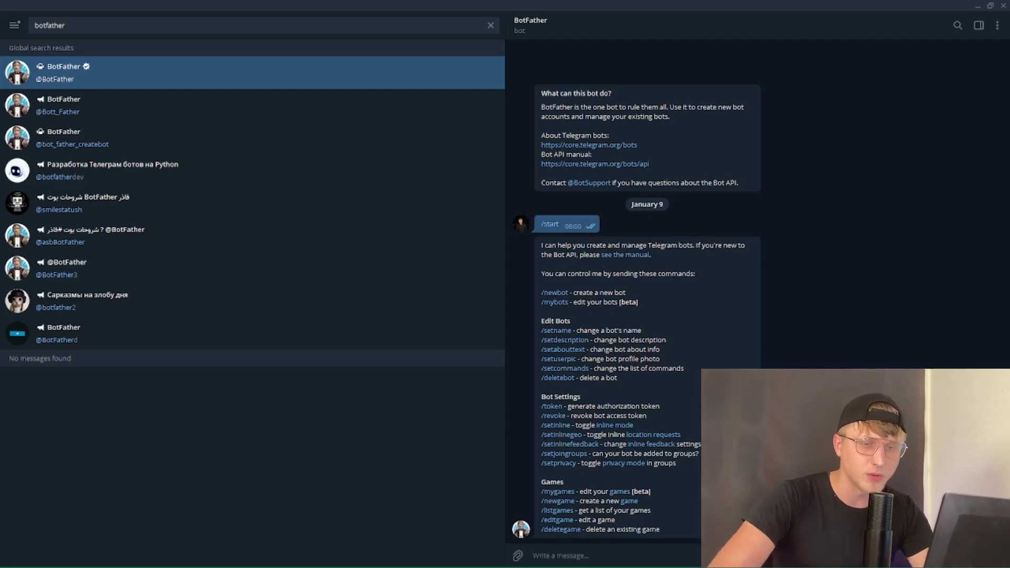
- Send /newbot, name the bot Testertestbotforyoutube (username testyoutubers_bot), and select its API token
left_click(621, 551)
type("/newbot")
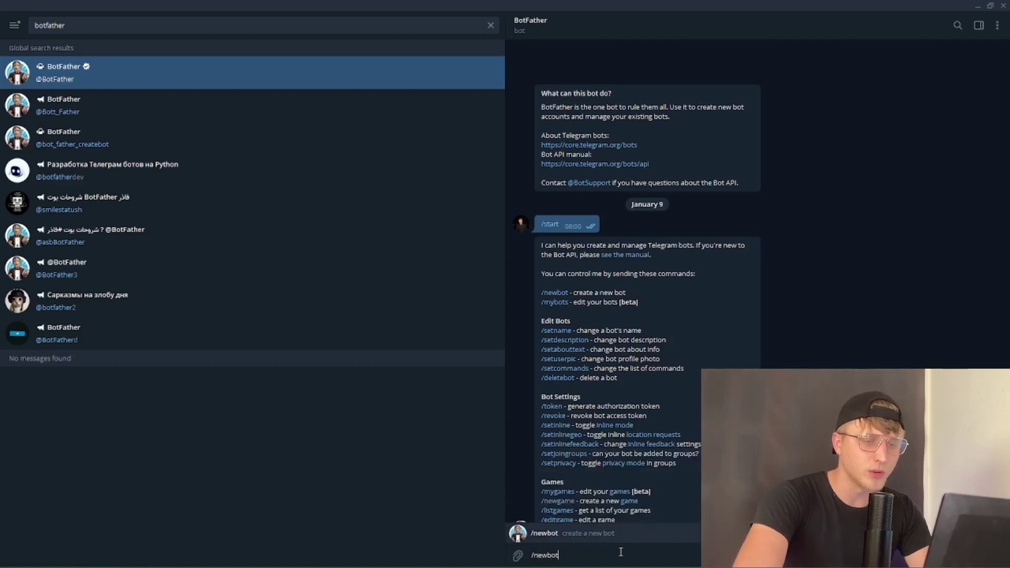
key("Return")
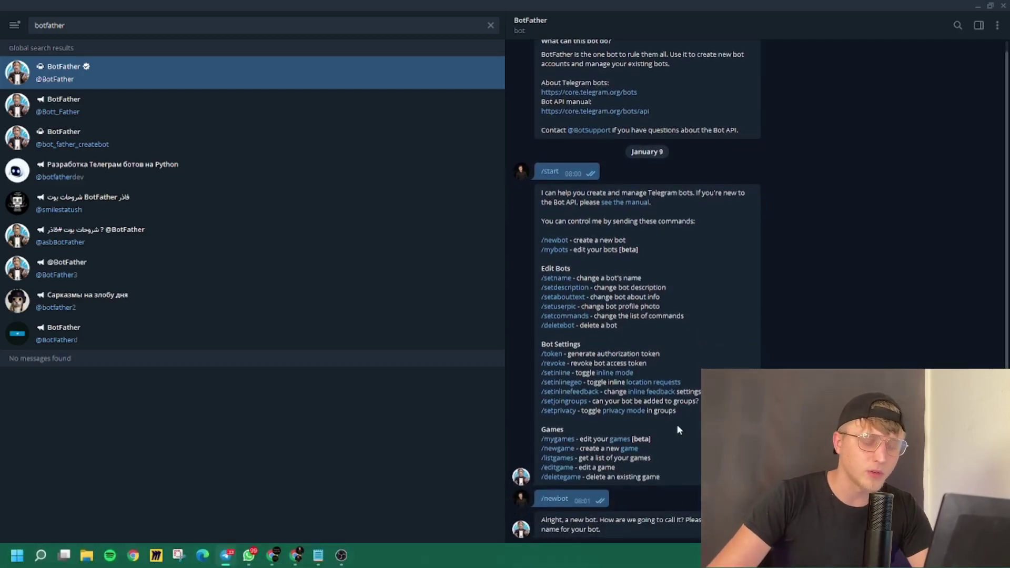
type("Testertestbotforyoutube")
key("Return")
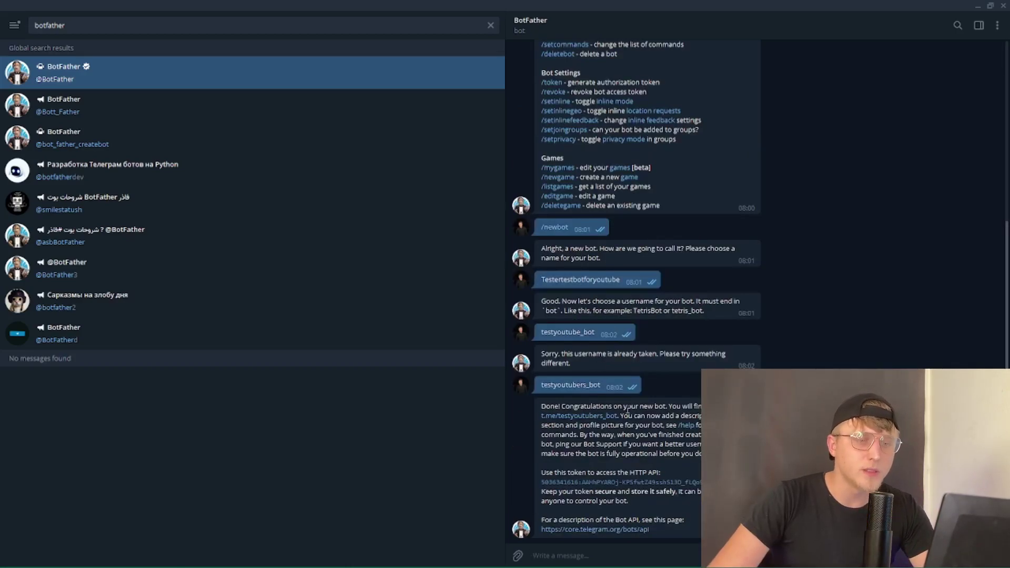
triple_click(629, 481)
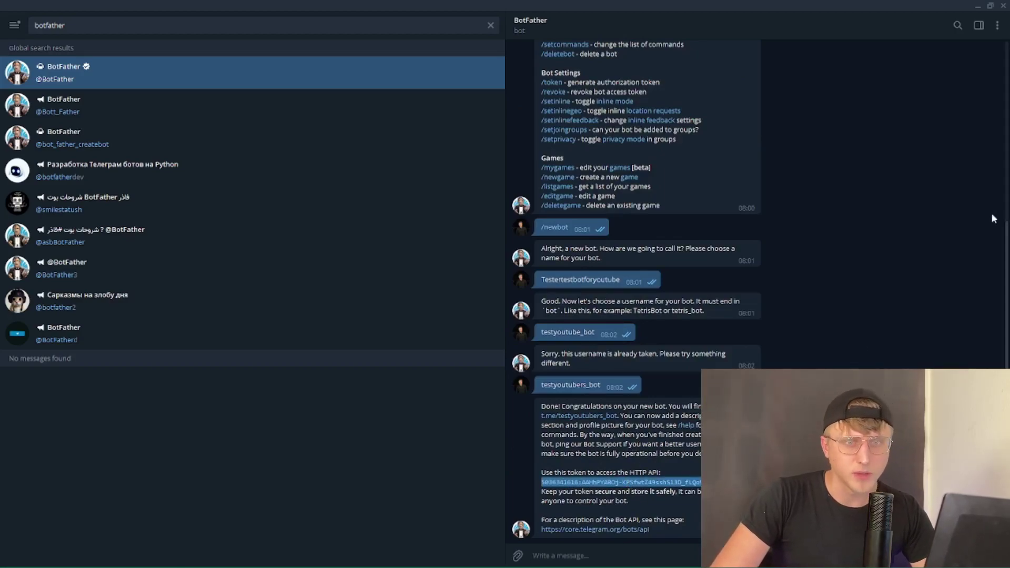
- Add a Telegram Bot connection with the pasted bot token, naming it Youtube Video Test Bot
left_click(976, 7)
left_click(541, 242)
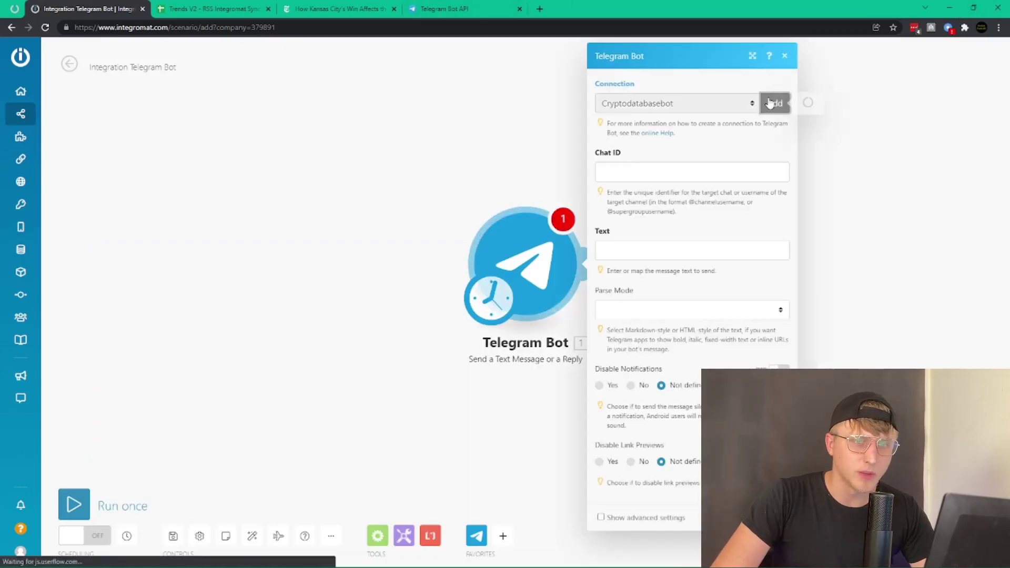
left_click(774, 103)
left_click(807, 153)
key("ctrl+v")
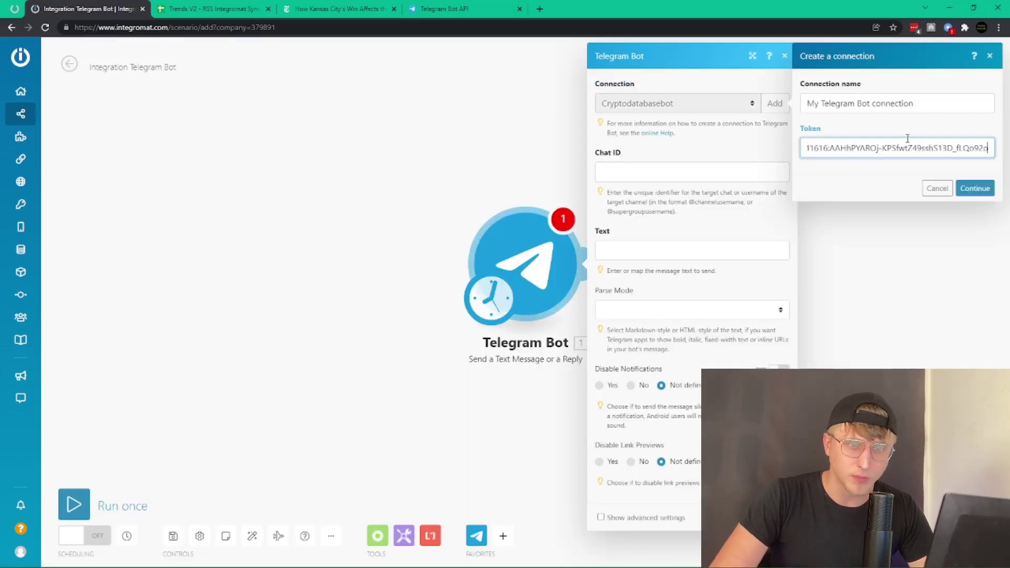
triple_click(915, 100)
type("Youtube Video Test Bot")
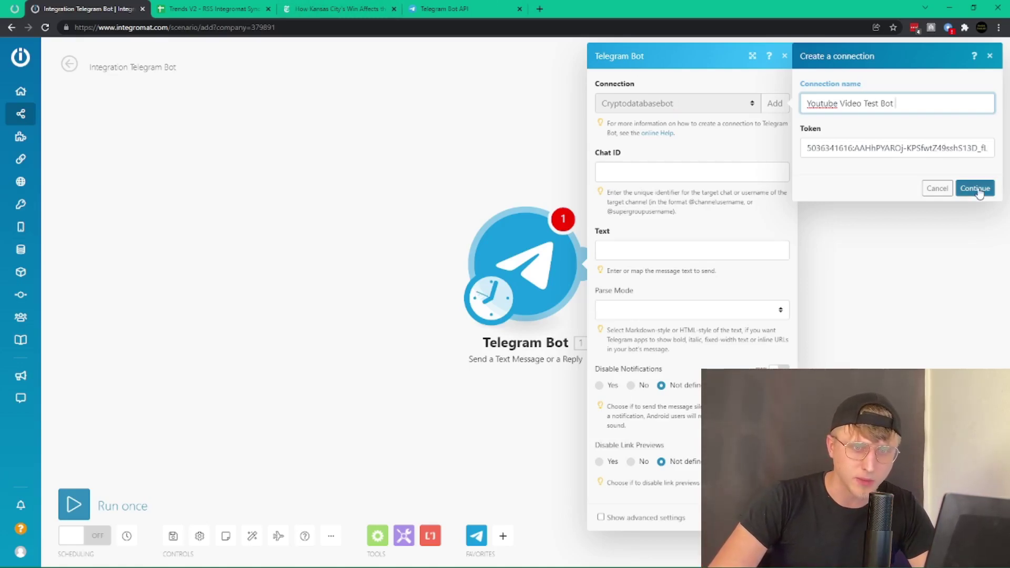
- Check the pasted token against Telegram, then save the Youtube Video Test Bot connection
double_click(844, 148)
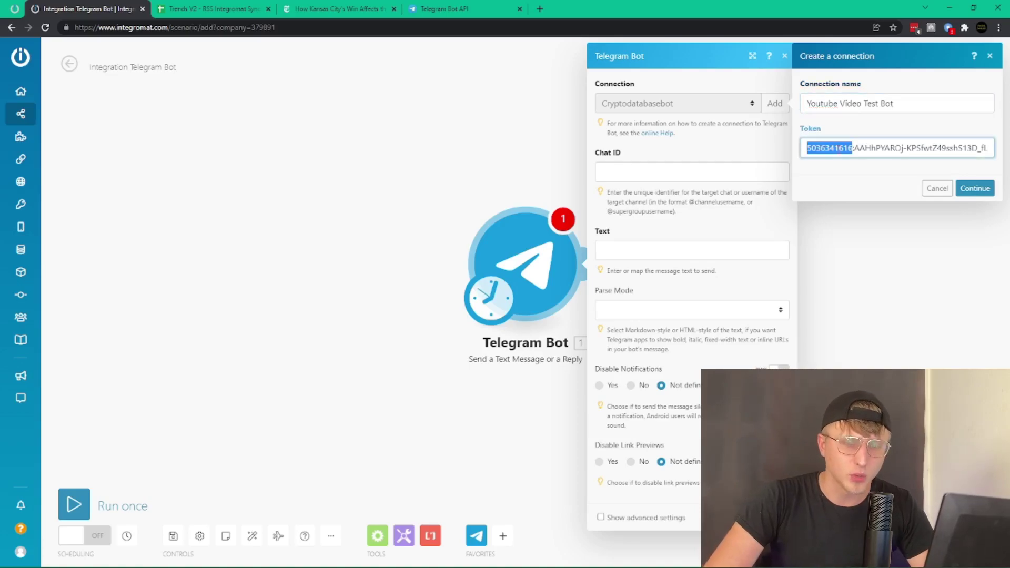
mouse_move(361, 566)
left_click(249, 556)
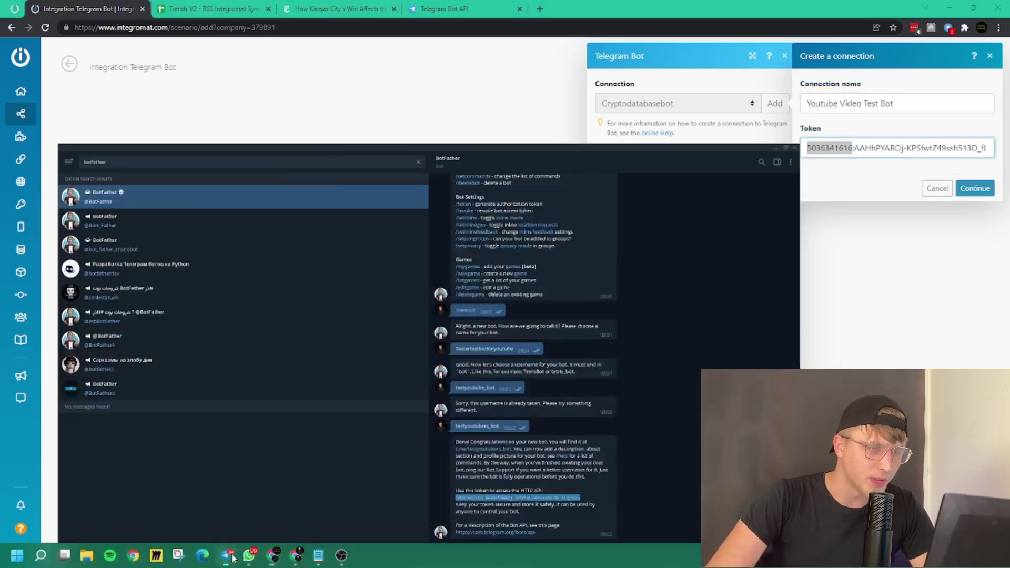
left_click(976, 5)
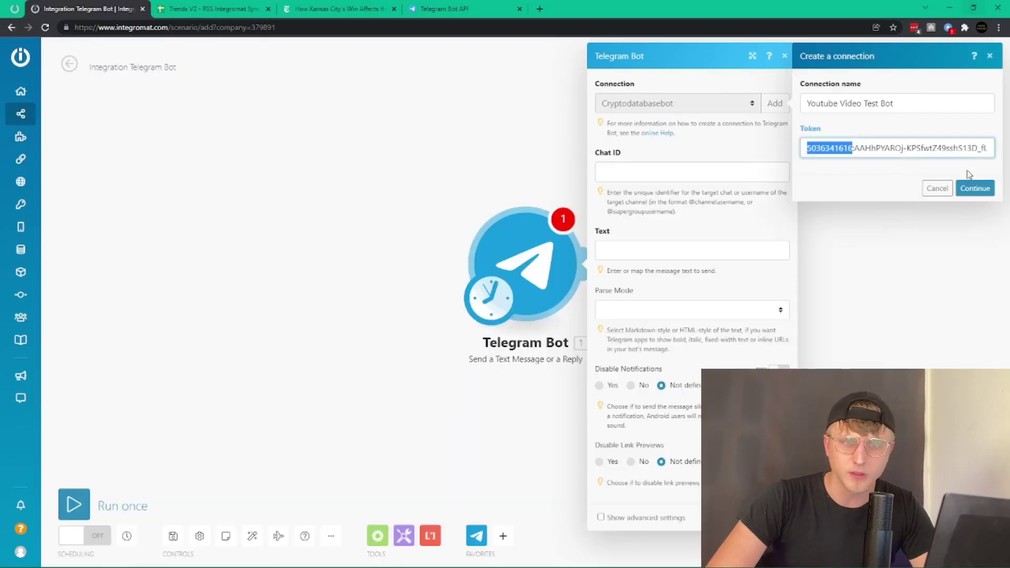
left_click(973, 187)
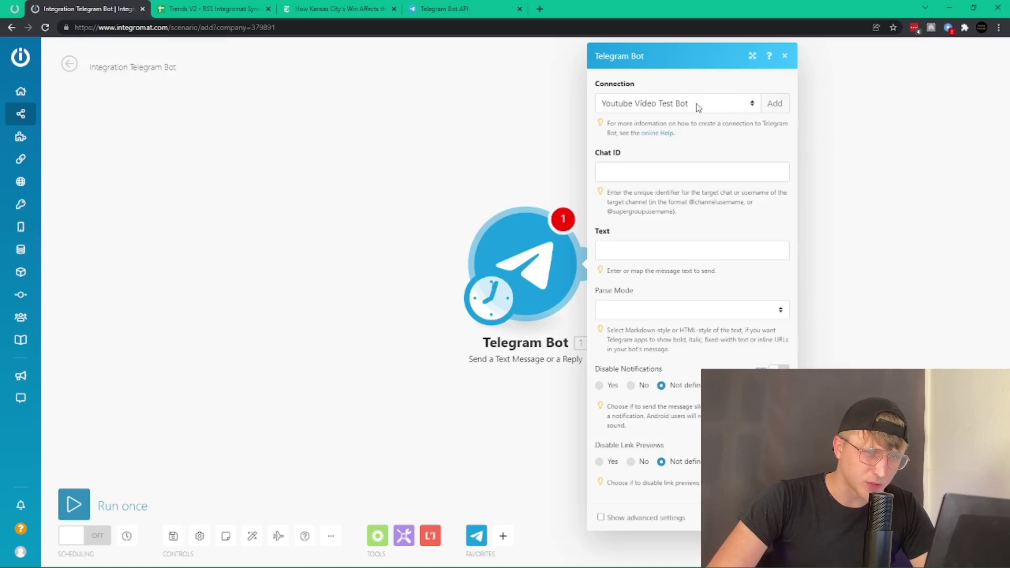
- Focus the module's Chat ID field, then switch over to Telegram Desktop
left_click(643, 176)
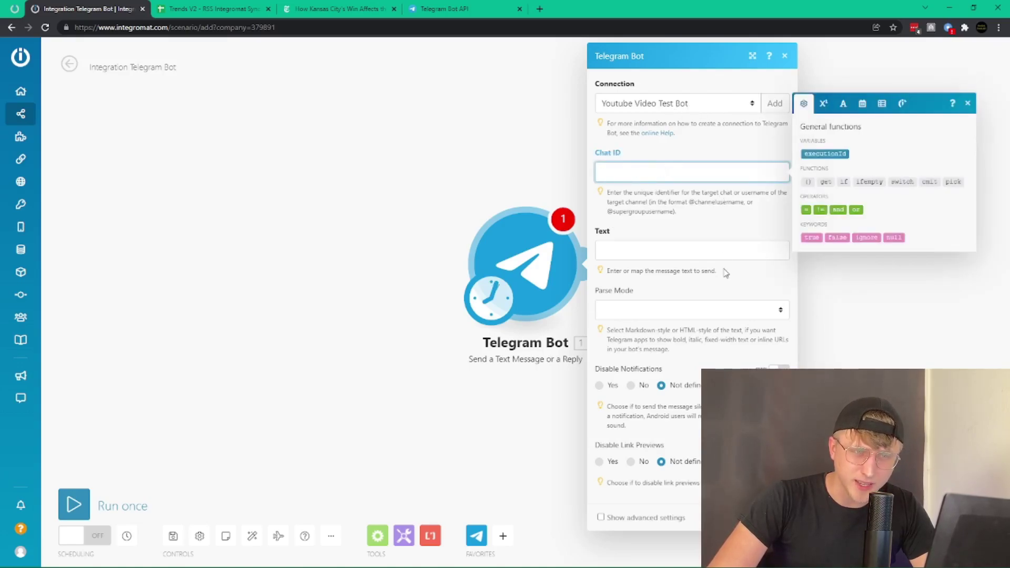
mouse_move(293, 560)
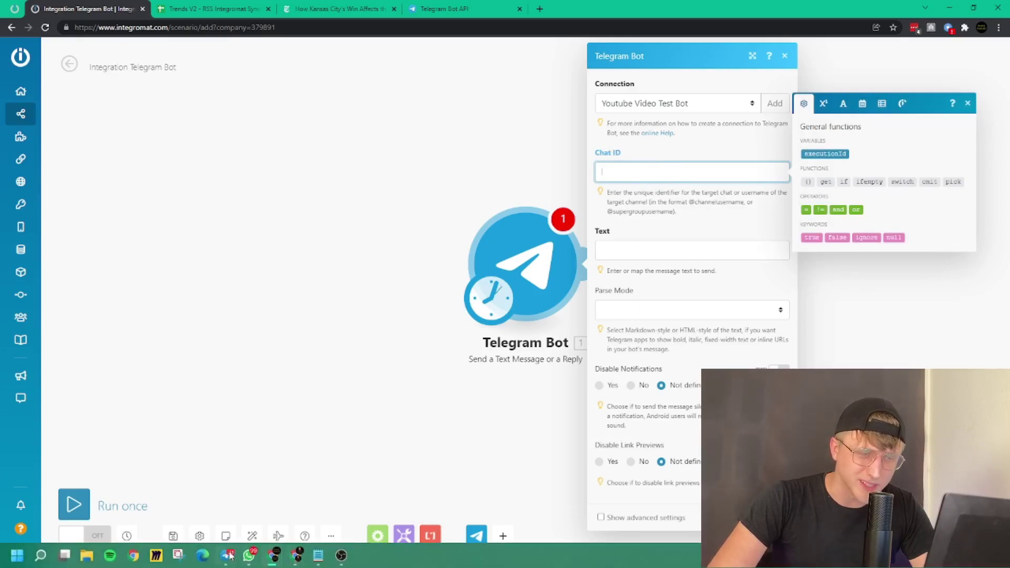
left_click(228, 555)
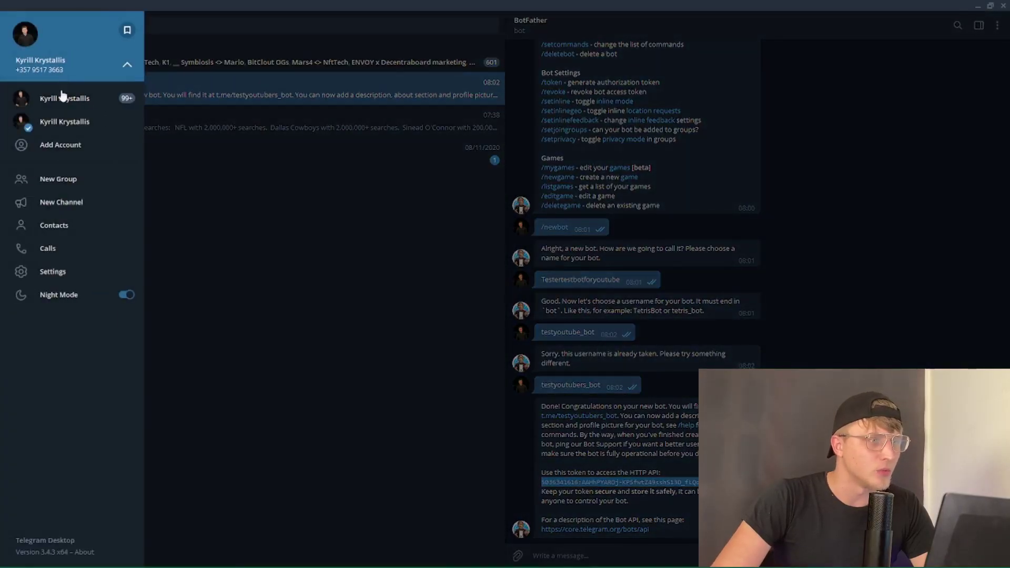
- Switch to the other Telegram account and view the existing channel's Administrators list
left_click(63, 100)
left_click(457, 124)
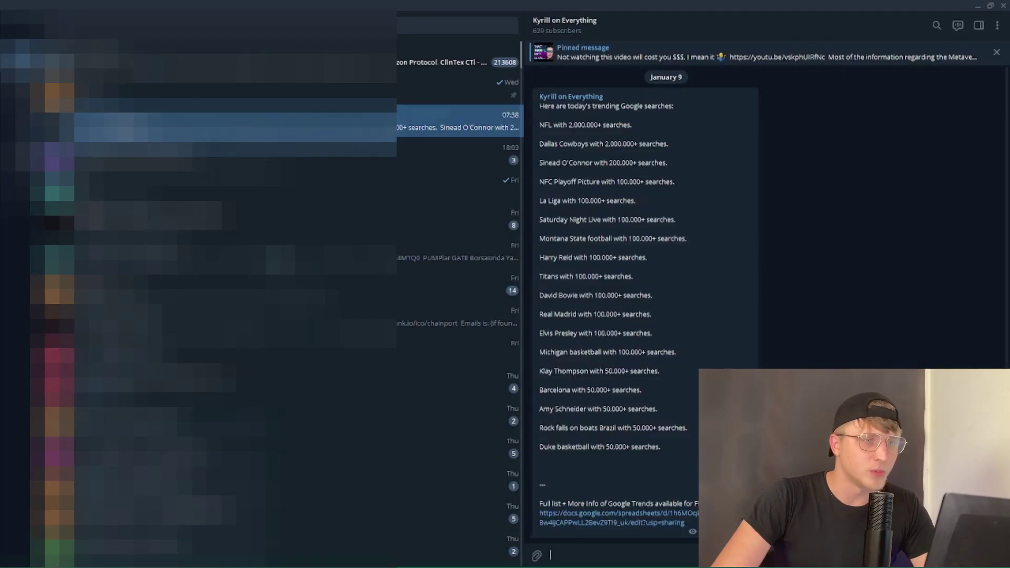
left_click(559, 27)
left_click(569, 48)
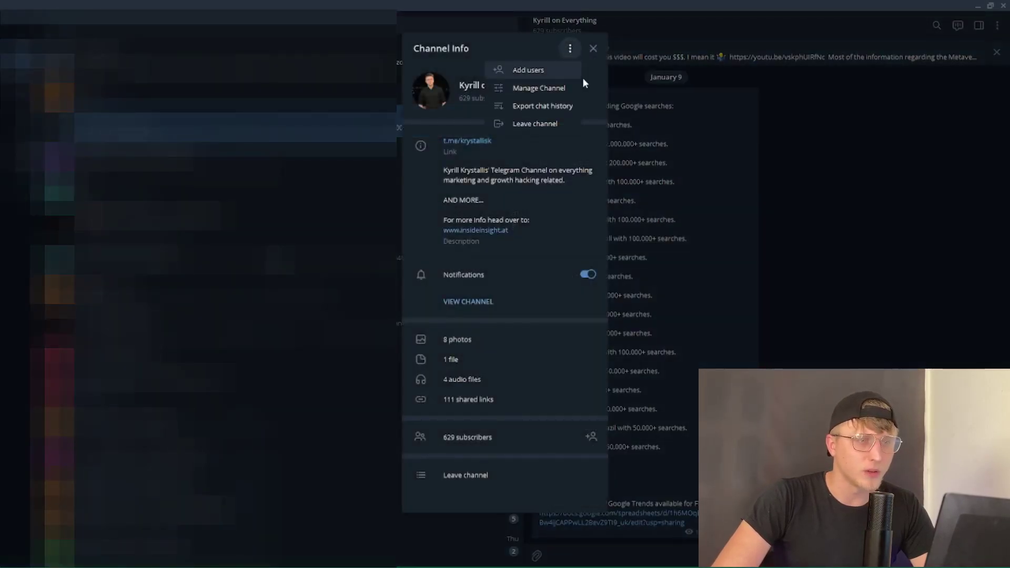
left_click(540, 89)
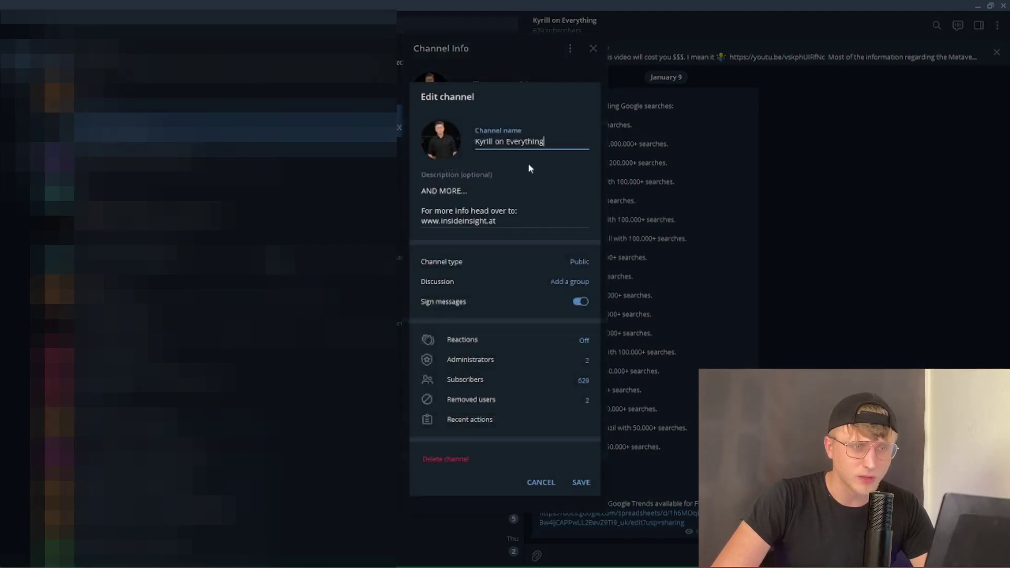
left_click(519, 358)
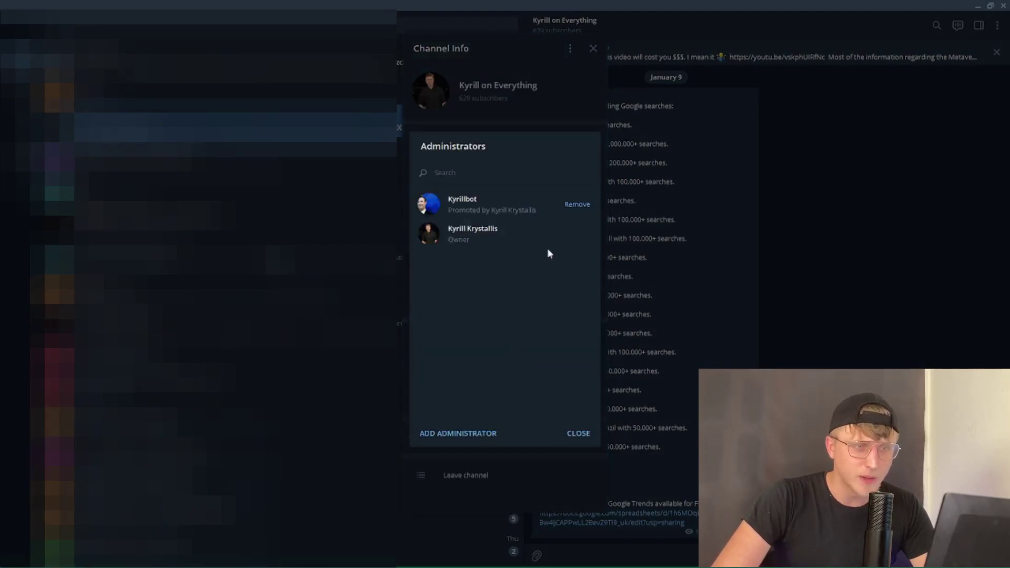
- Back out of adding an administrator and close all channel panels without saving
left_click(458, 433)
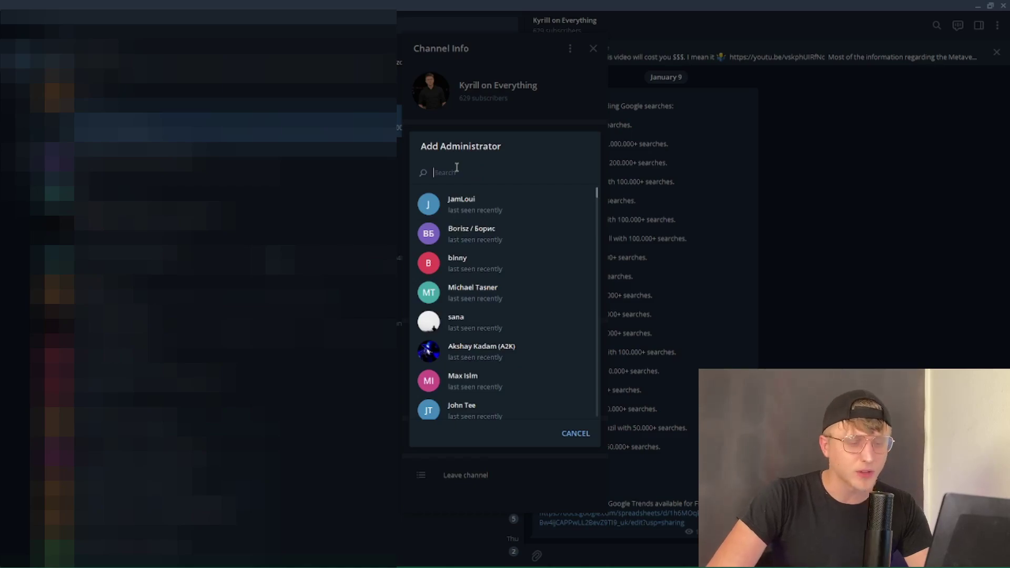
left_click(570, 432)
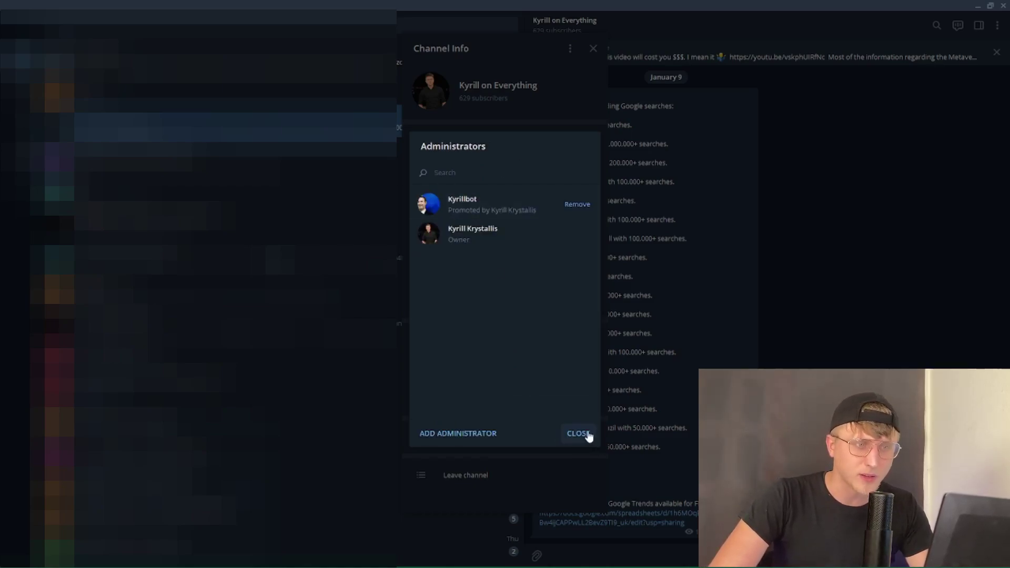
left_click(587, 434)
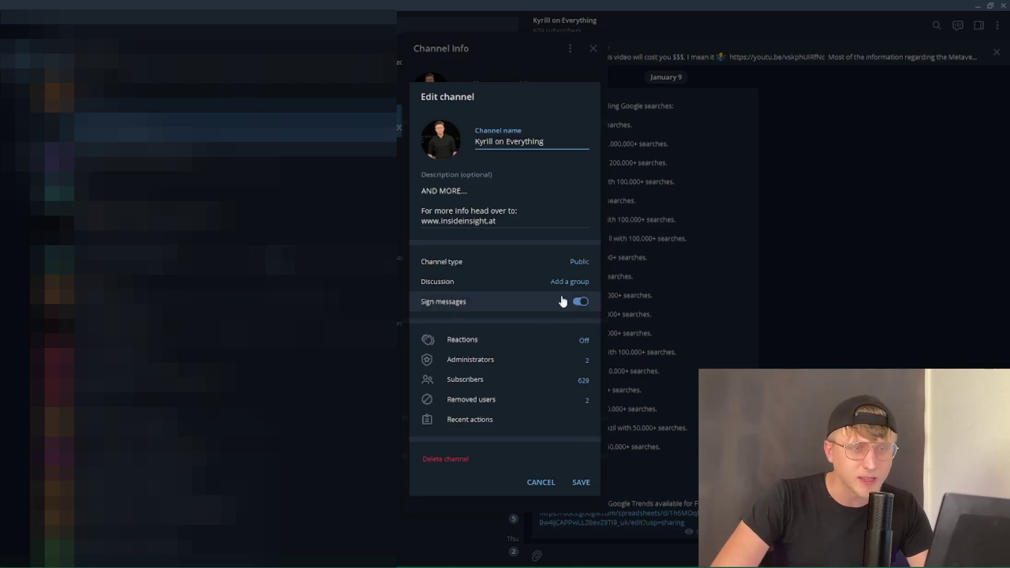
left_click(478, 361)
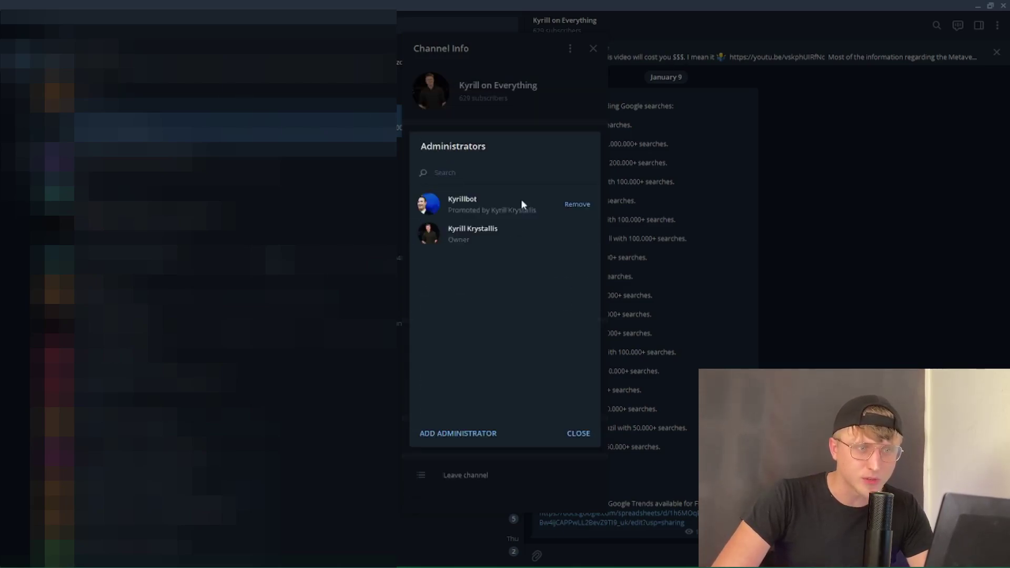
left_click(579, 433)
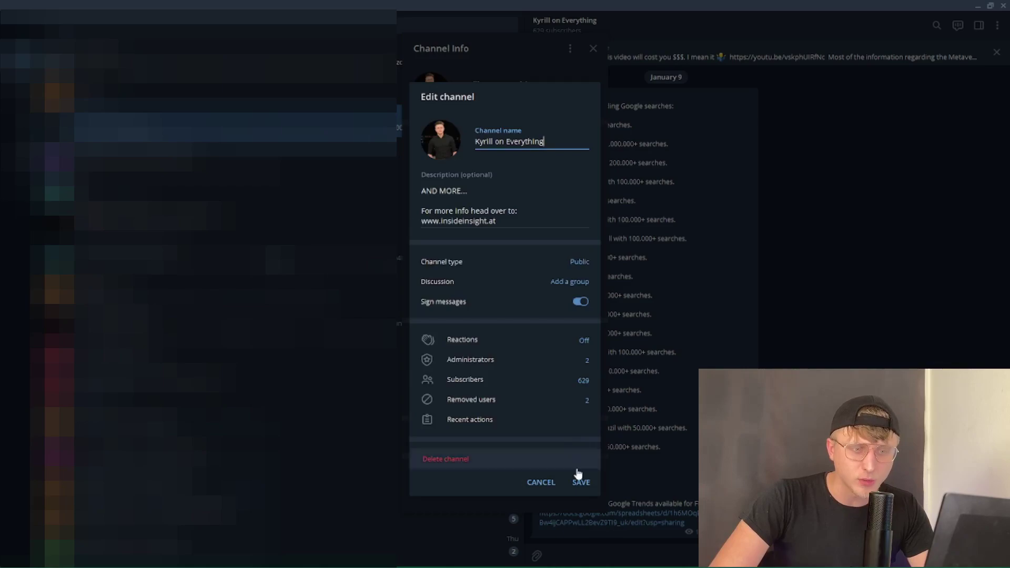
left_click(542, 483)
left_click(594, 48)
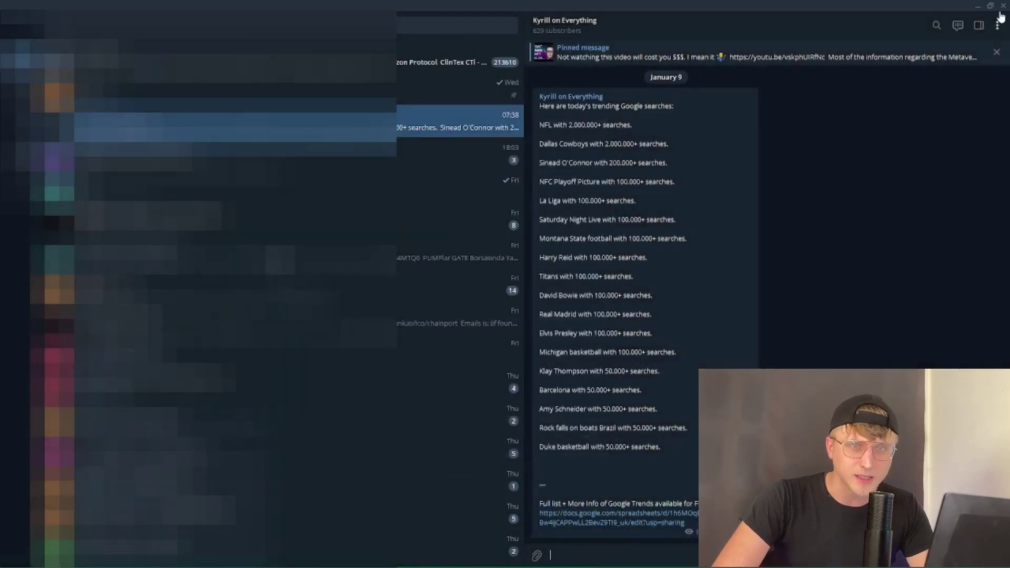
left_click(978, 4)
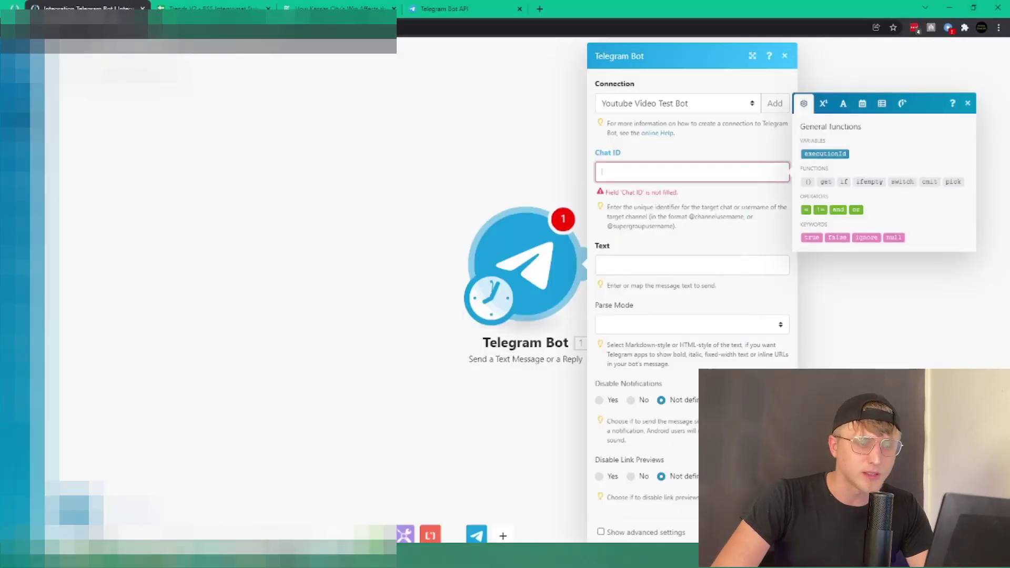
key("alt+Tab")
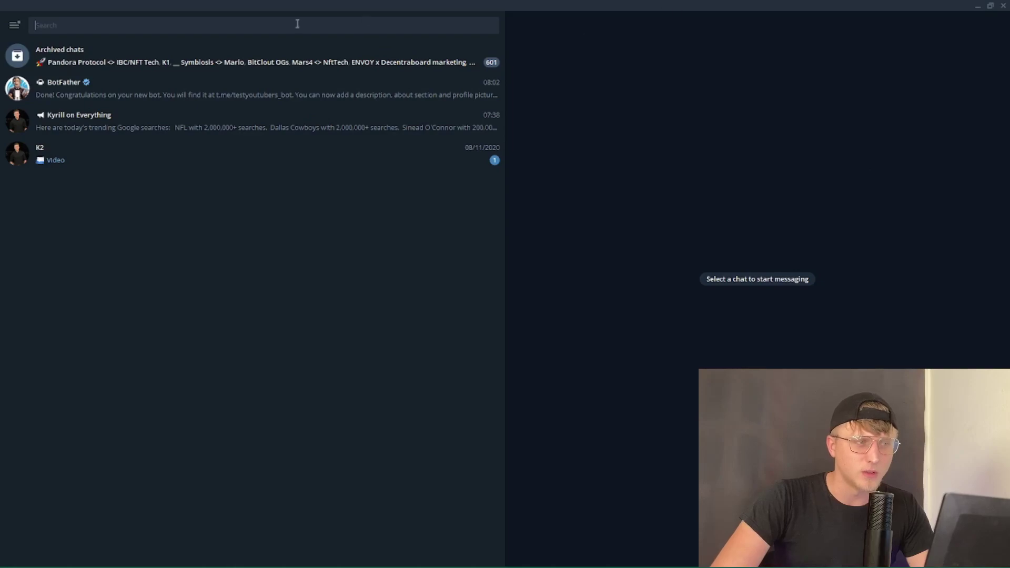
- Create a new channel named TestBotChannel with the description 'tester'
left_click(14, 24)
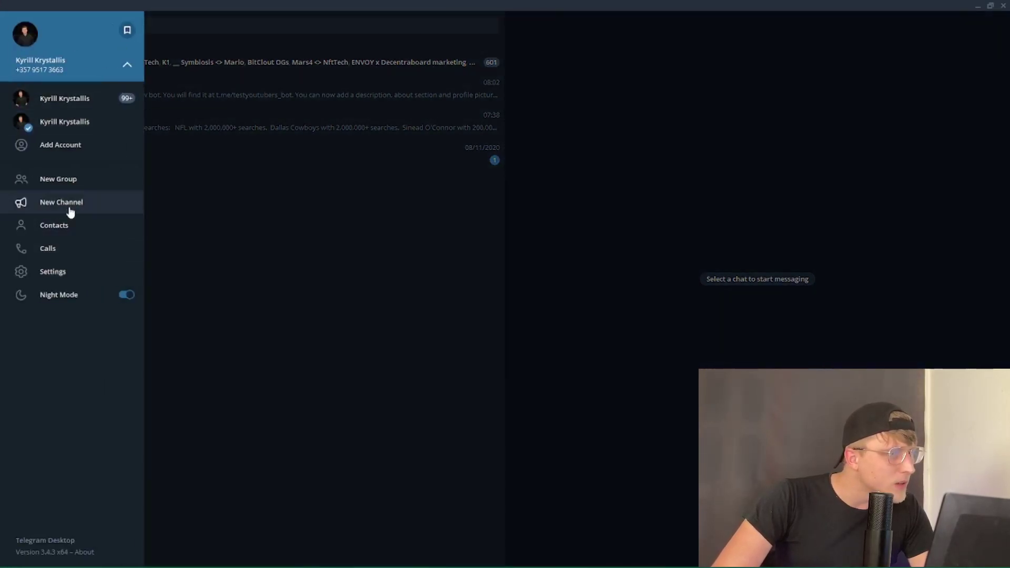
left_click(70, 209)
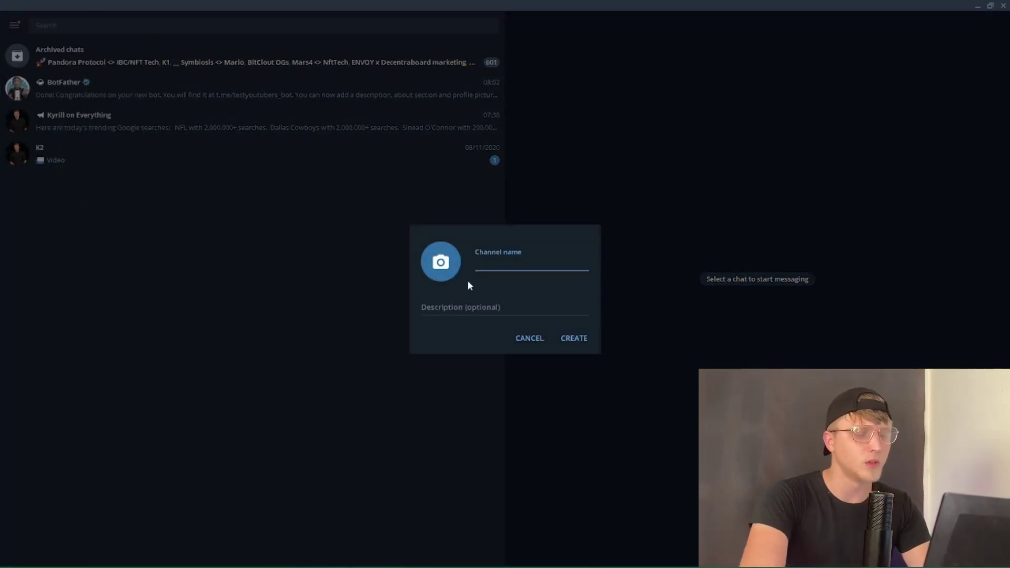
type("TestBot")
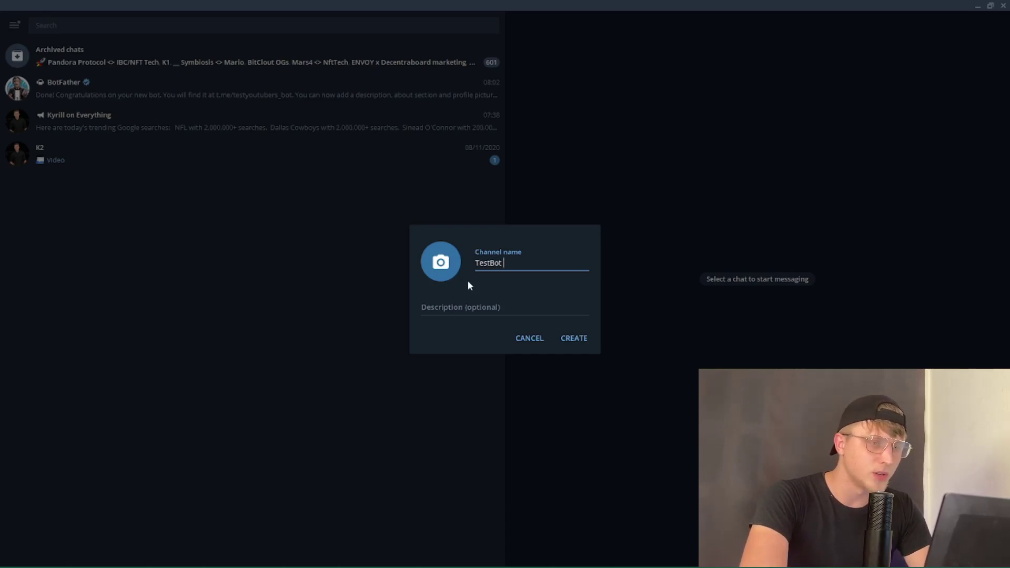
type("Channel")
key("Tab")
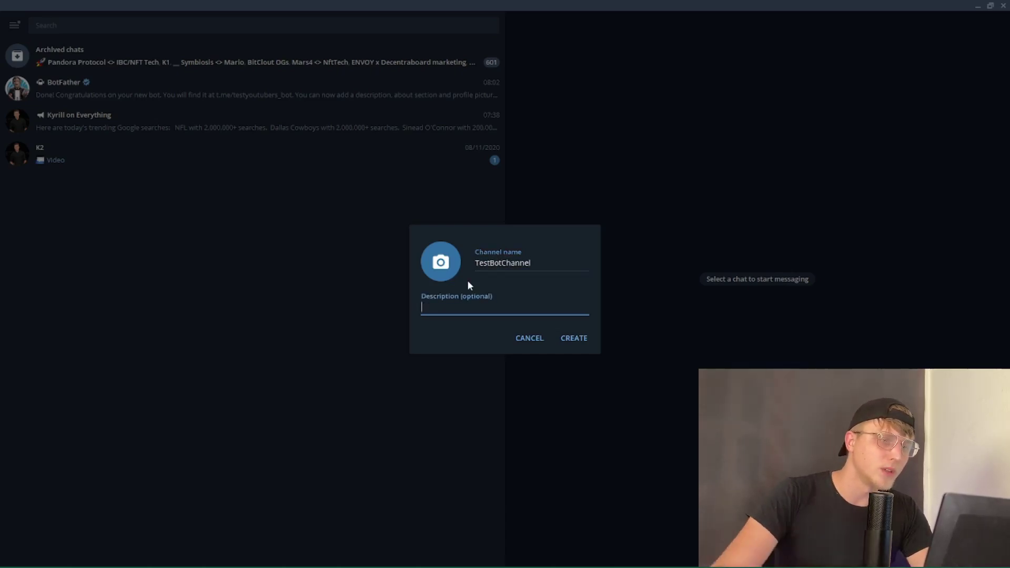
type("tester")
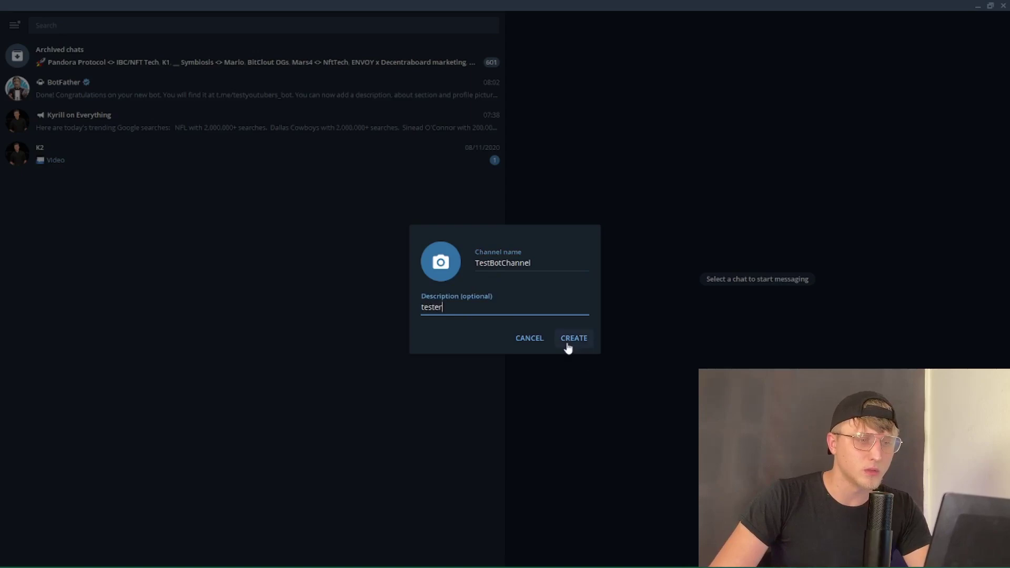
left_click(567, 343)
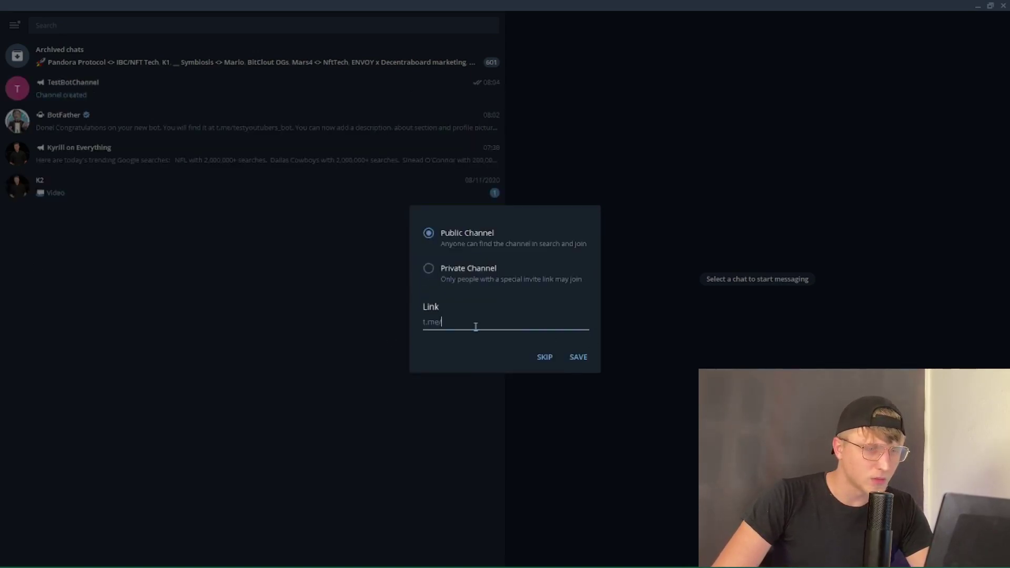
- Add testyoutubers_bot as a TestBotChannel administrator with default permissions and save
left_click(476, 265)
left_click(578, 356)
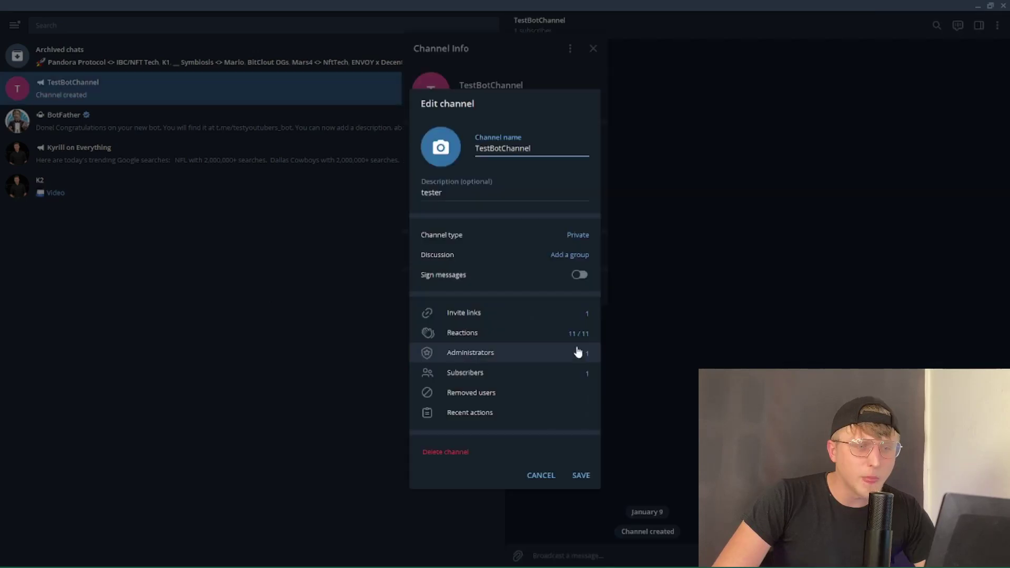
left_click(496, 353)
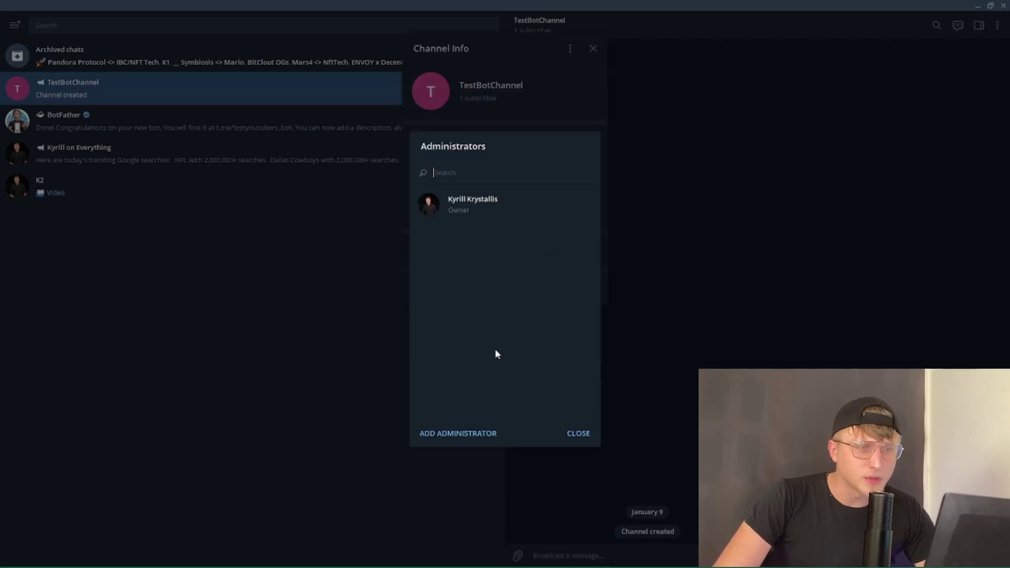
left_click(457, 444)
type("test")
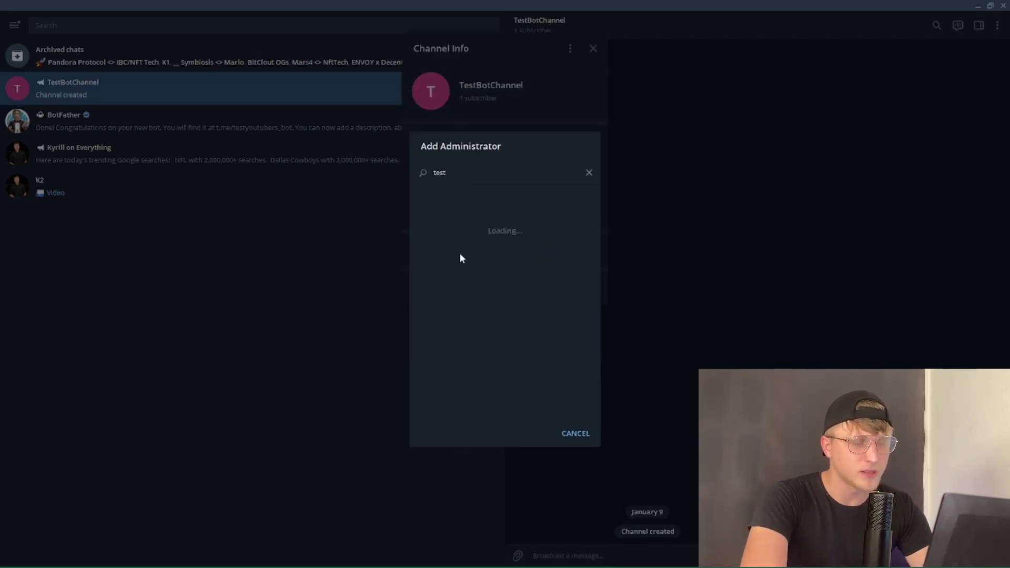
type("youtubers")
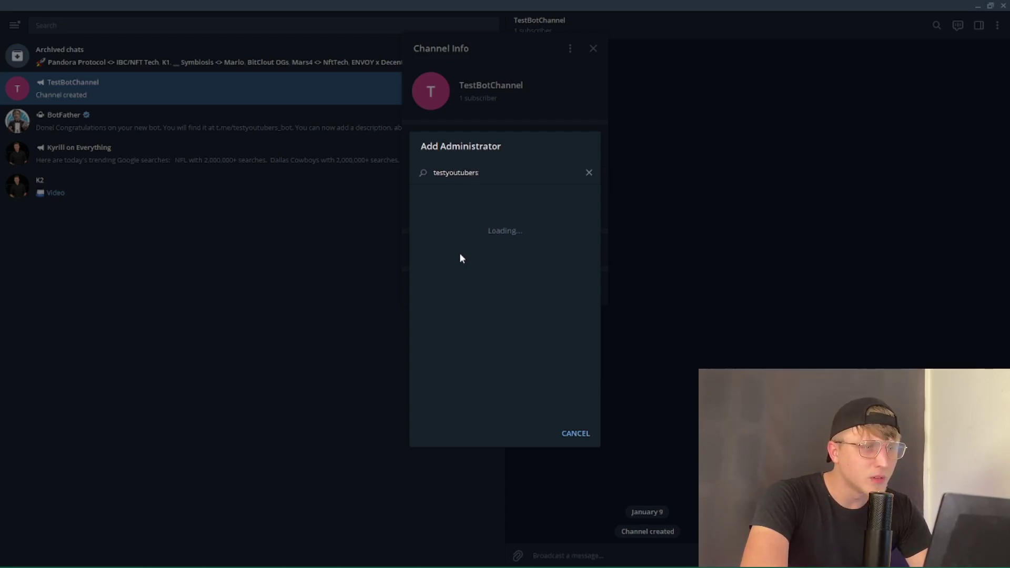
type("_")
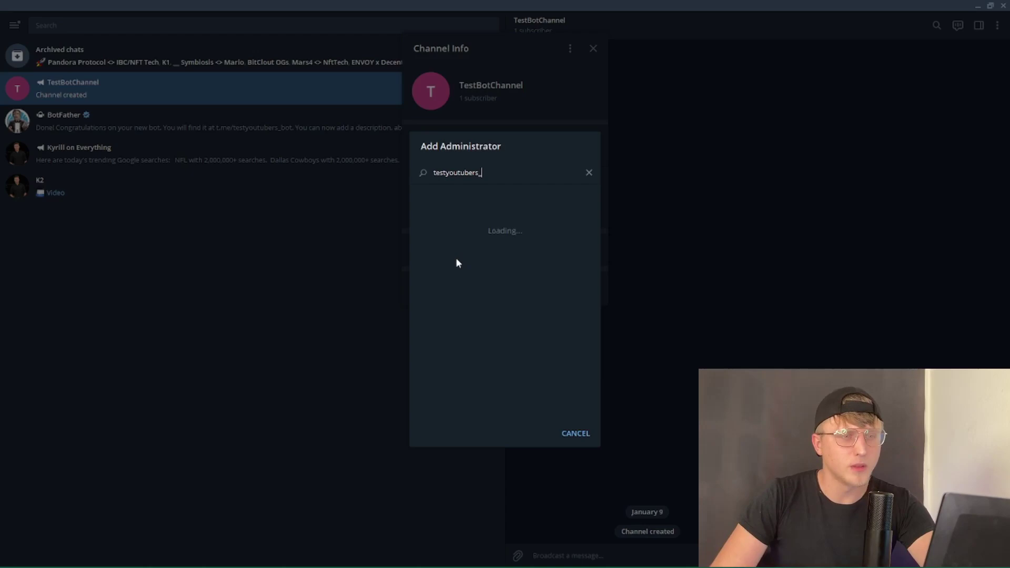
type("bot")
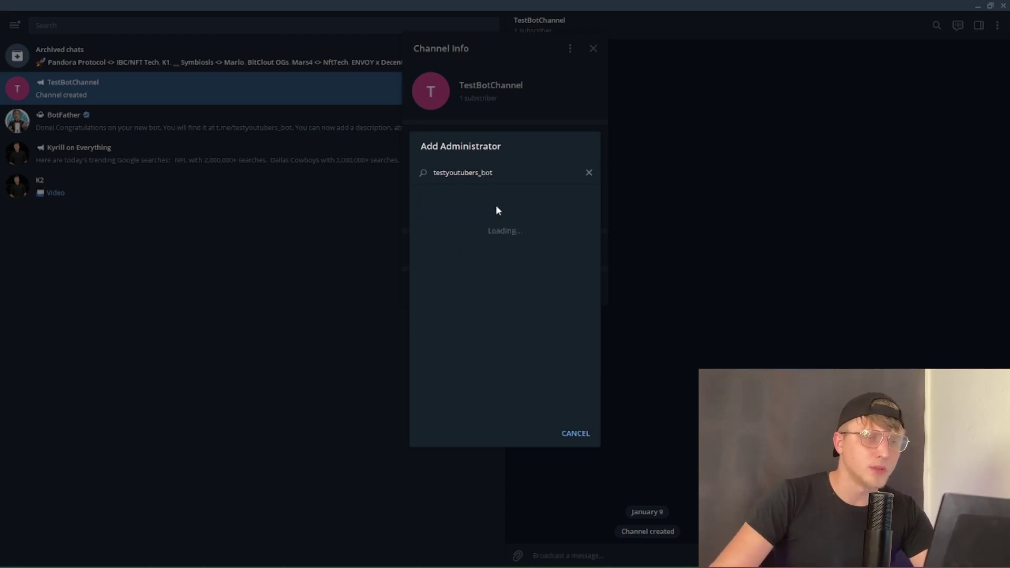
left_click(484, 206)
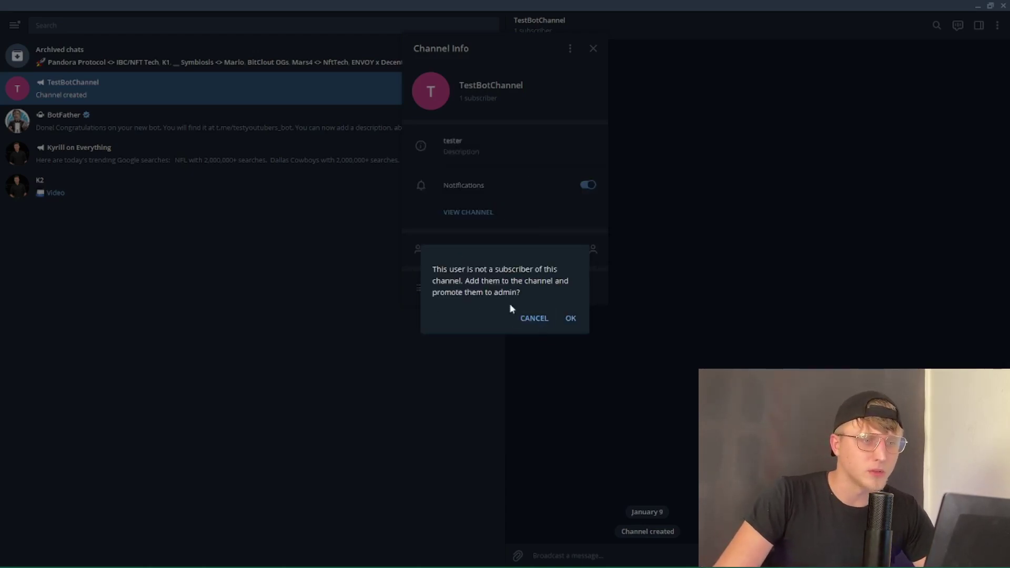
left_click(570, 319)
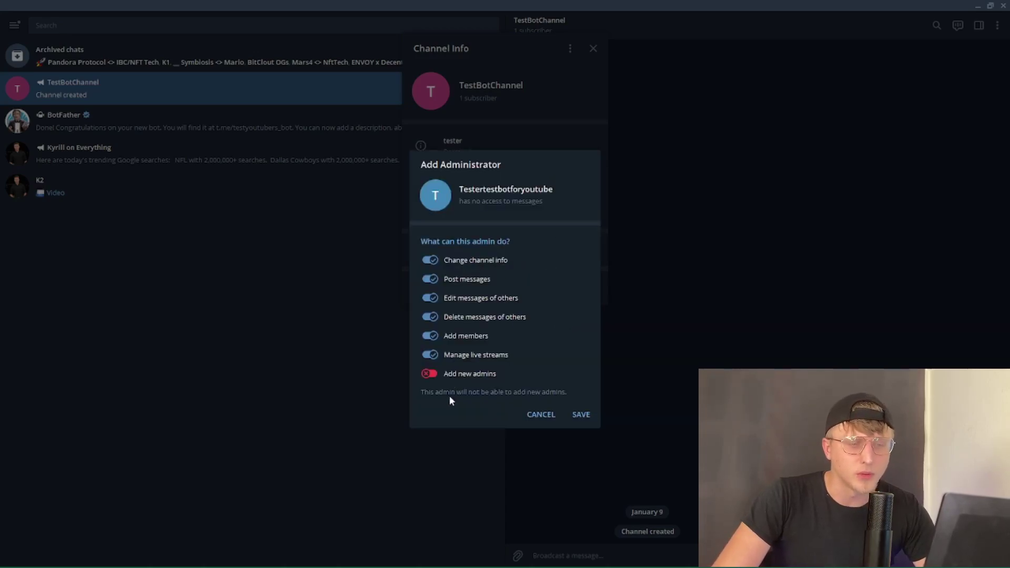
left_click(584, 415)
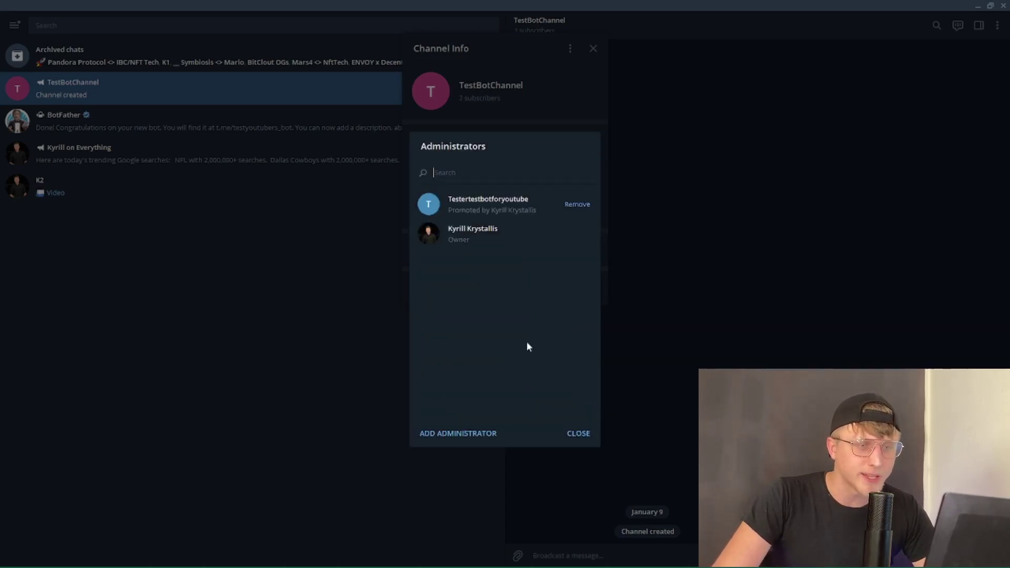
- Close the administrator settings and reopen TestBotChannel's Manage Channel options
left_click(577, 433)
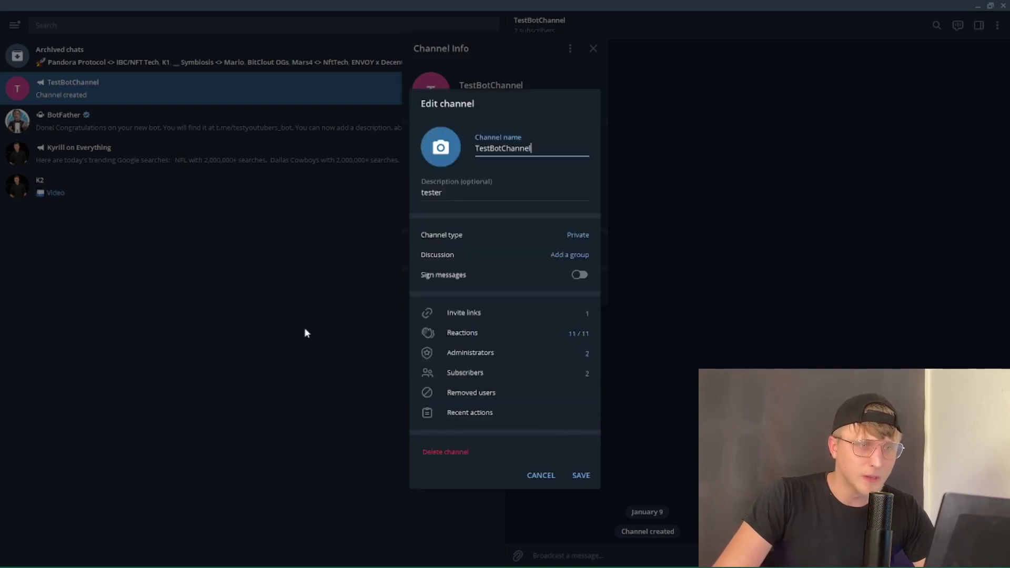
left_click(579, 475)
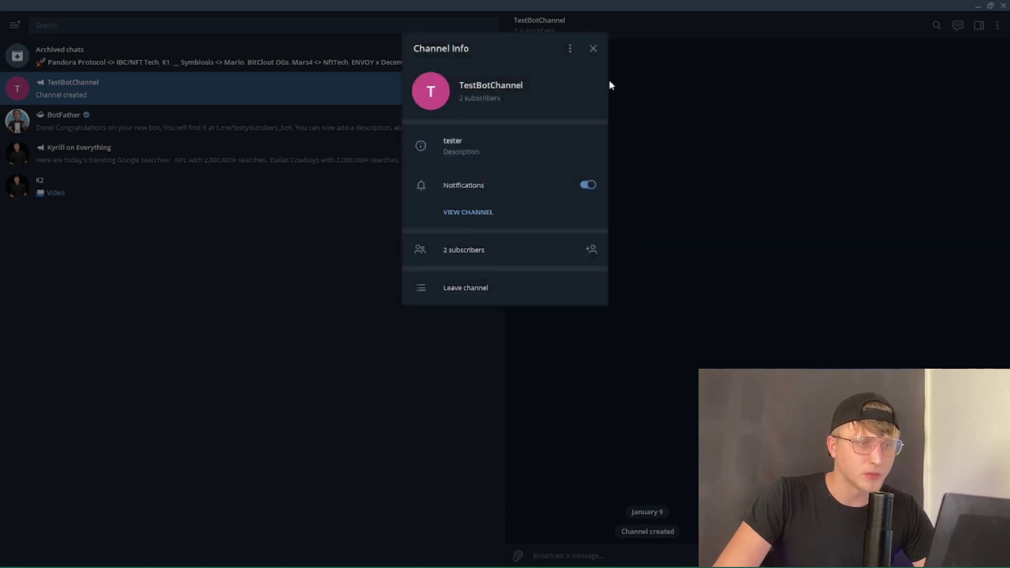
left_click(592, 49)
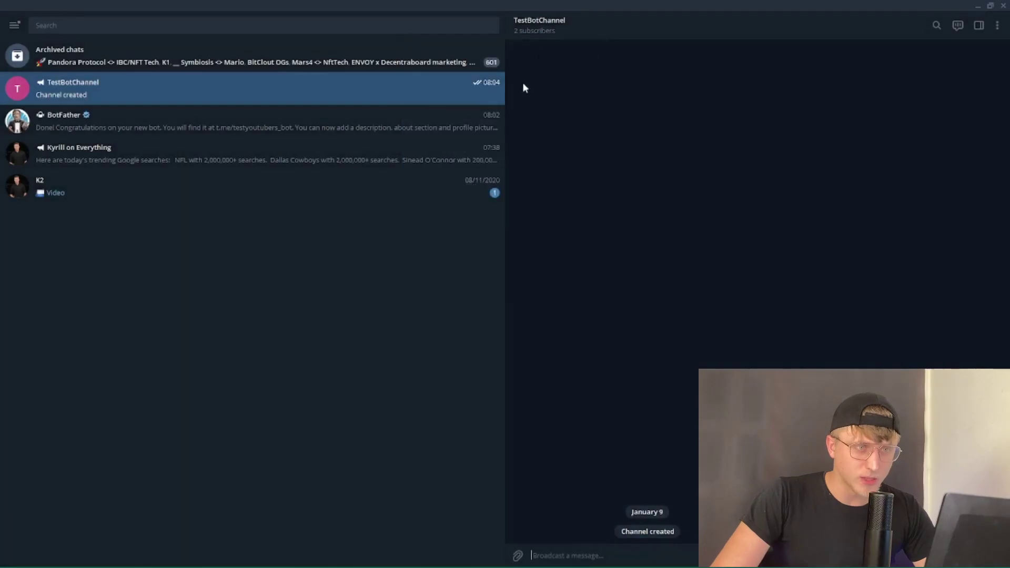
left_click(539, 27)
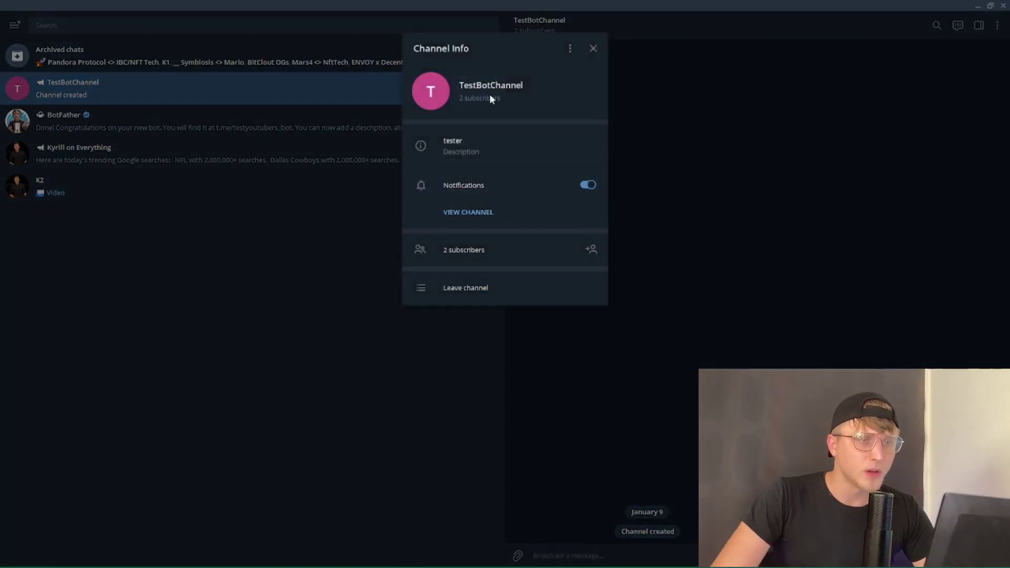
left_click(570, 48)
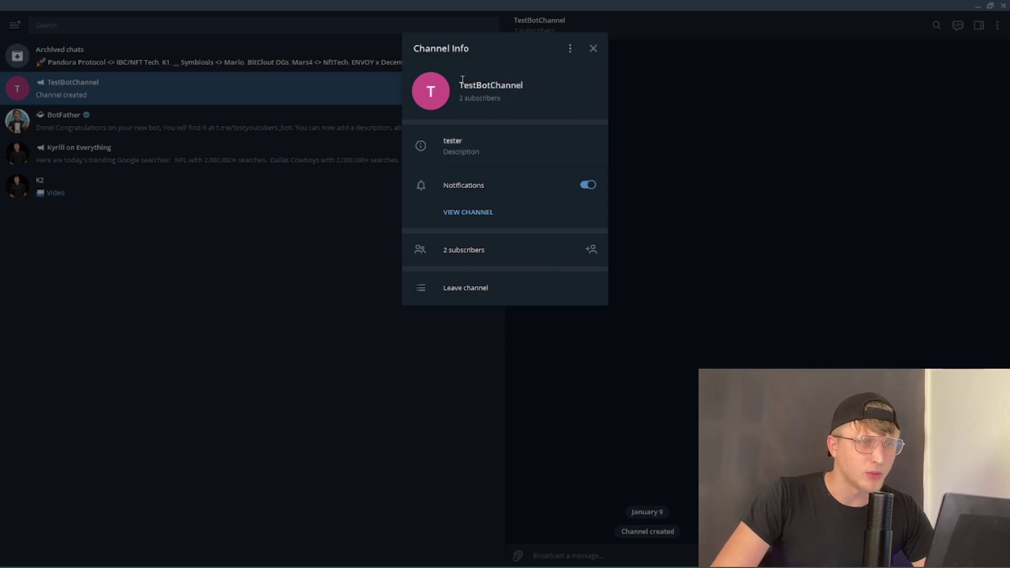
left_click(758, 113)
left_click(536, 31)
left_click(570, 49)
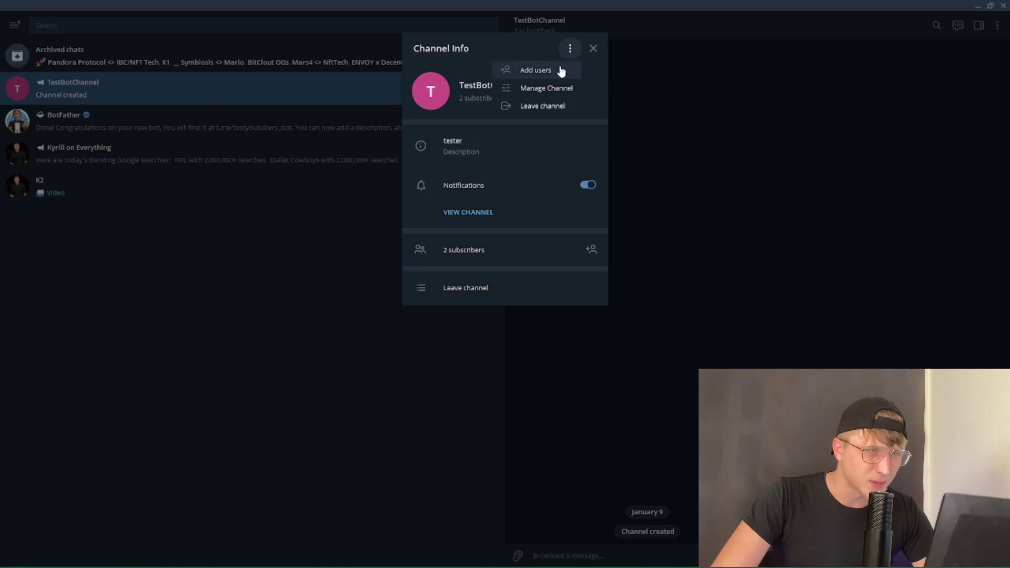
left_click(545, 88)
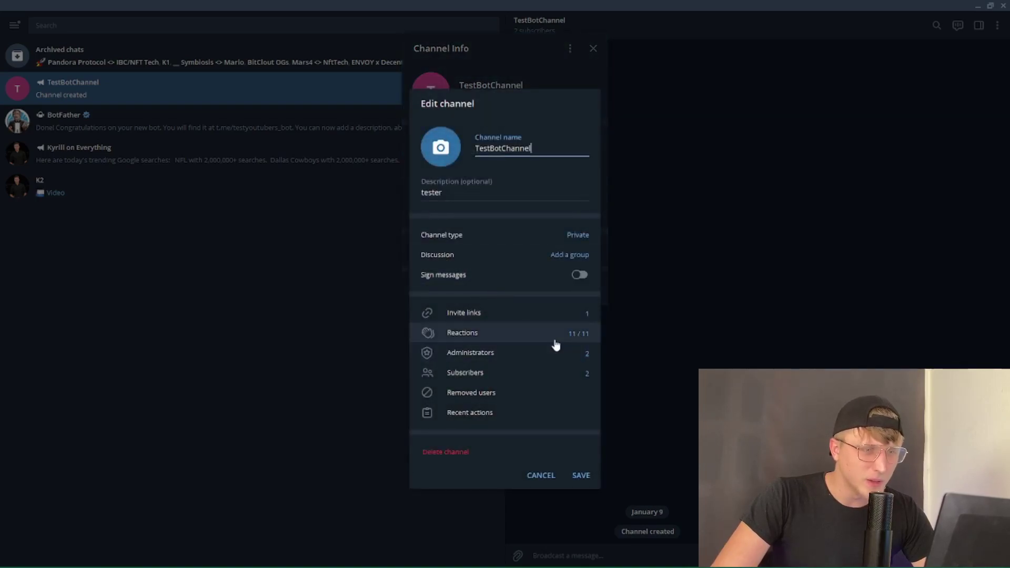
- Make the channel public at t.me/channeltestyoutube, save, and copy the public link
left_click(561, 235)
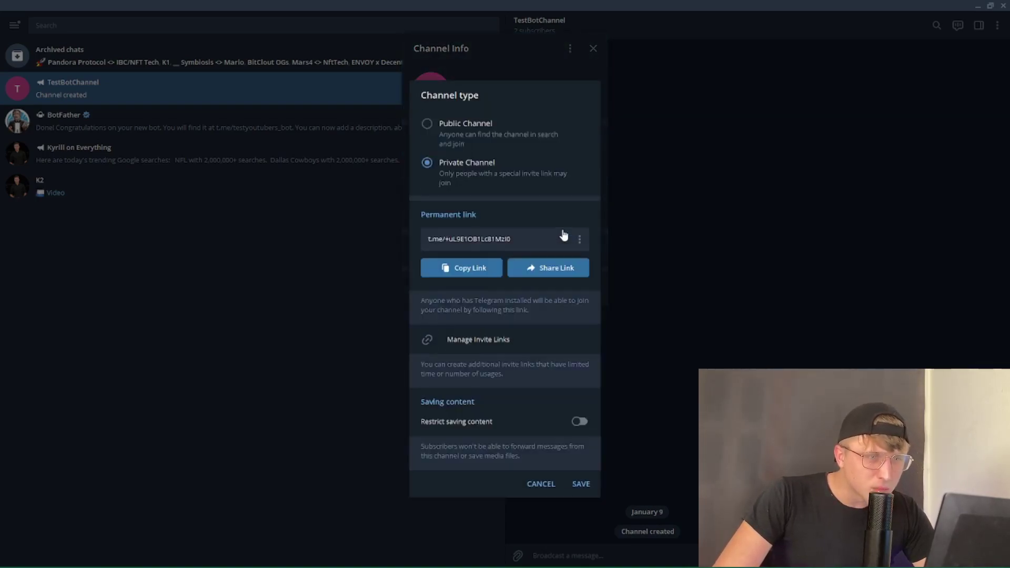
left_click(488, 246)
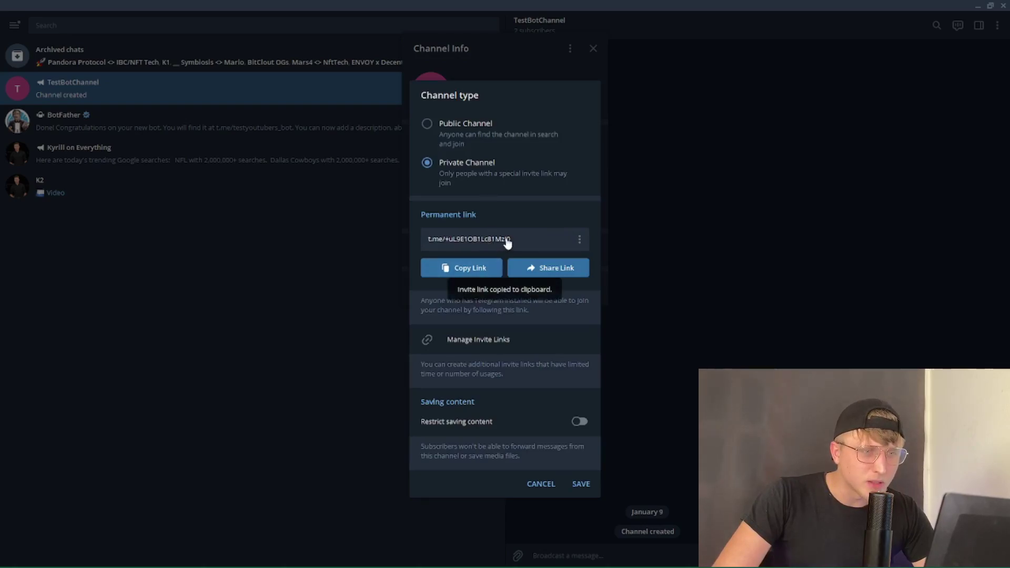
left_click(458, 131)
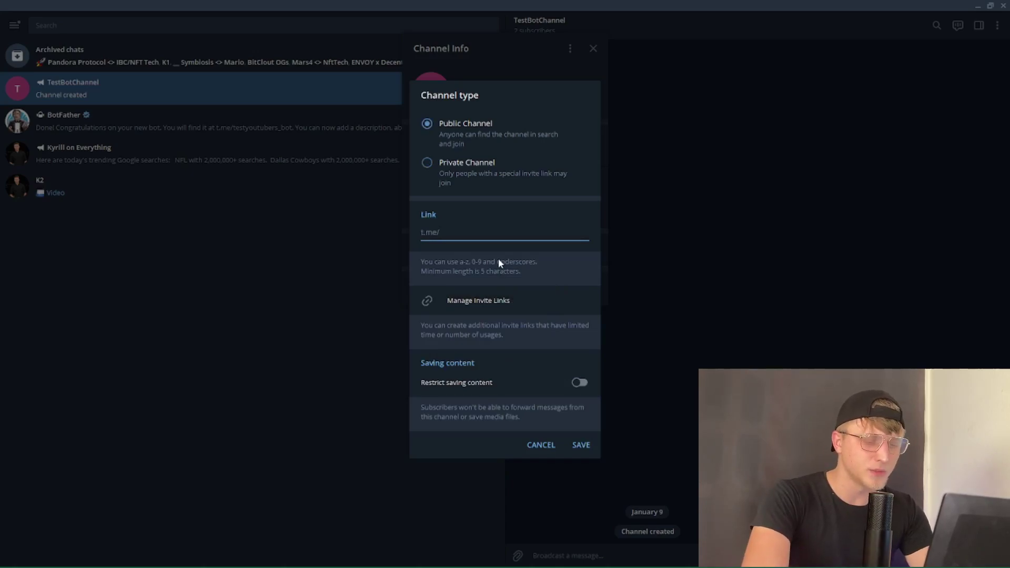
type("channel")
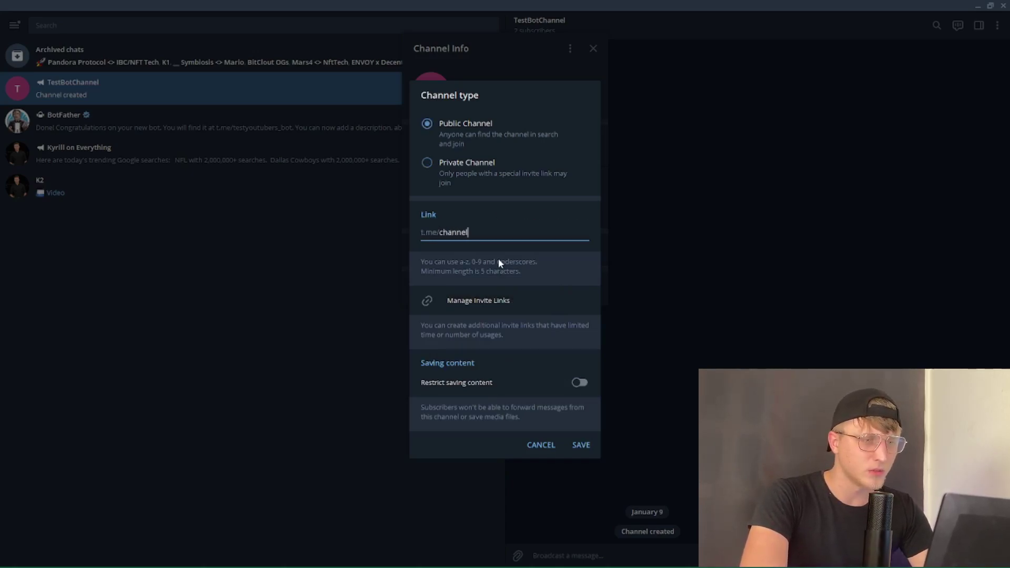
type("testyoutube")
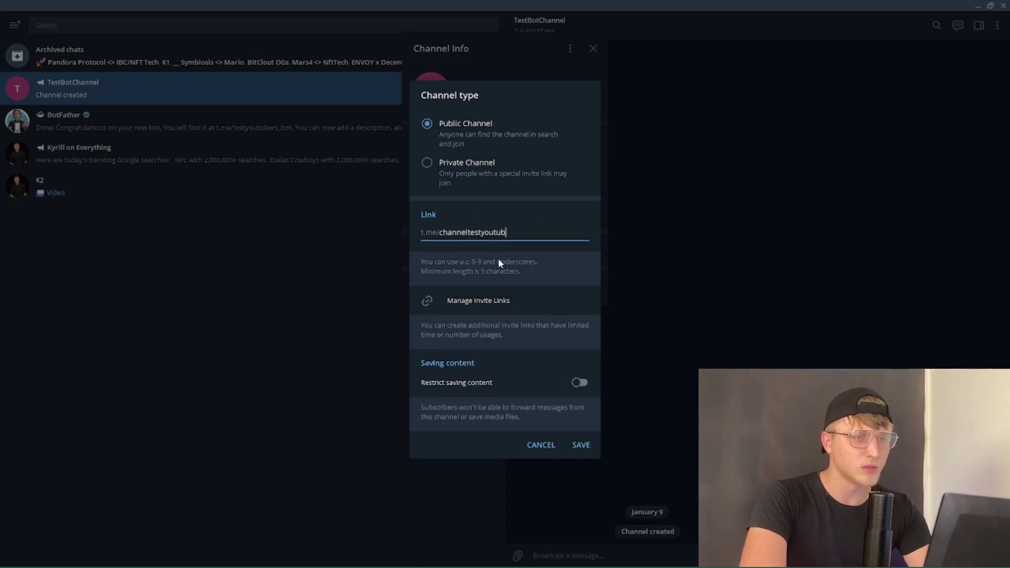
left_click(578, 446)
left_click(579, 456)
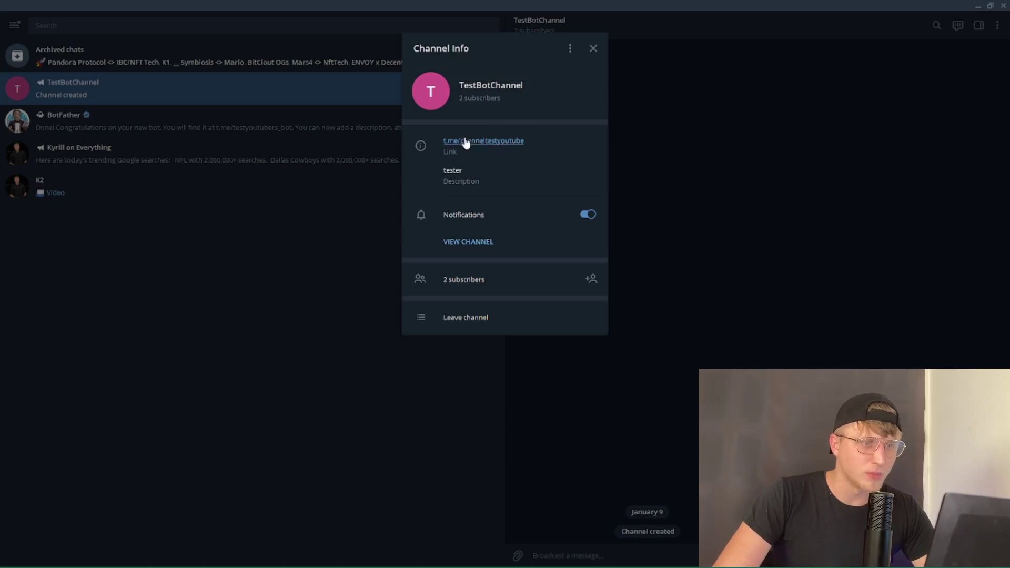
left_click(522, 143)
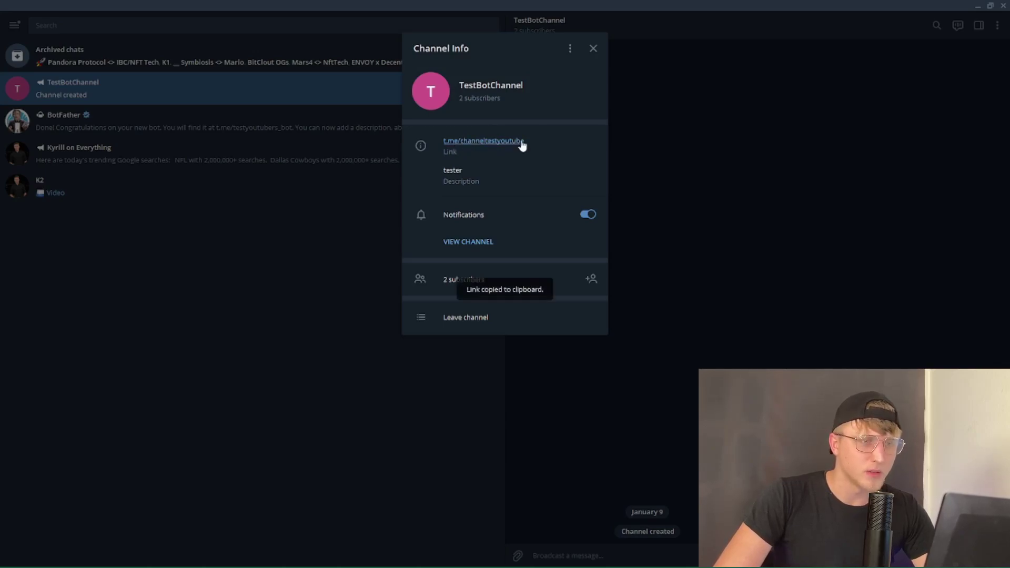
key("alt+Tab")
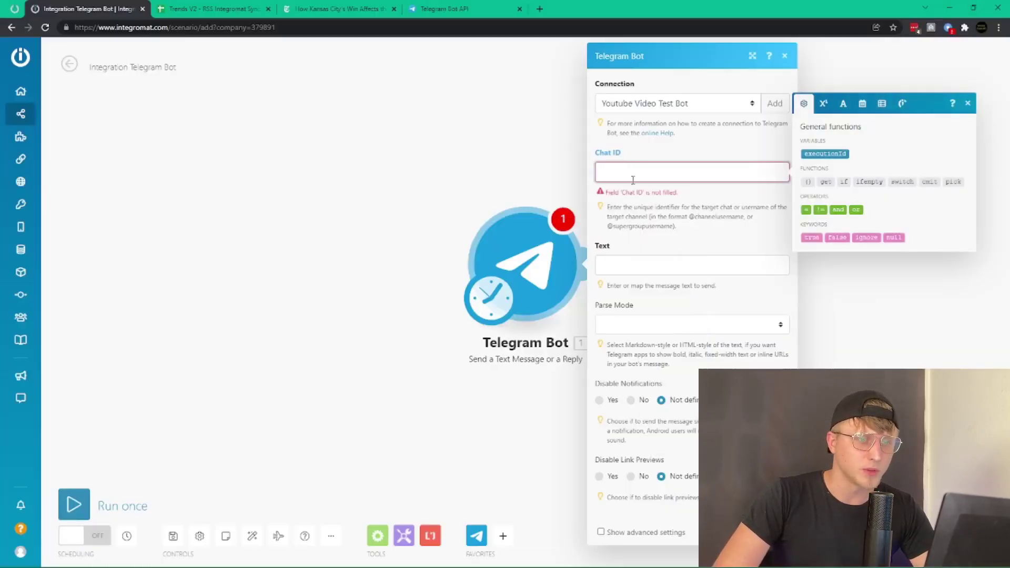
key("ctrl+v")
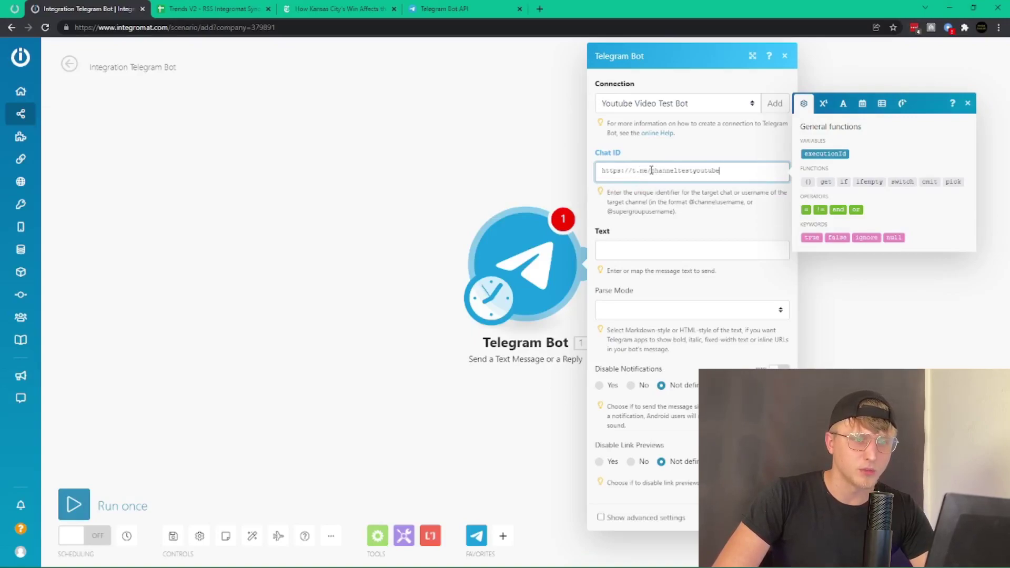
left_click_drag(652, 170, 601, 170)
key("BackSpace")
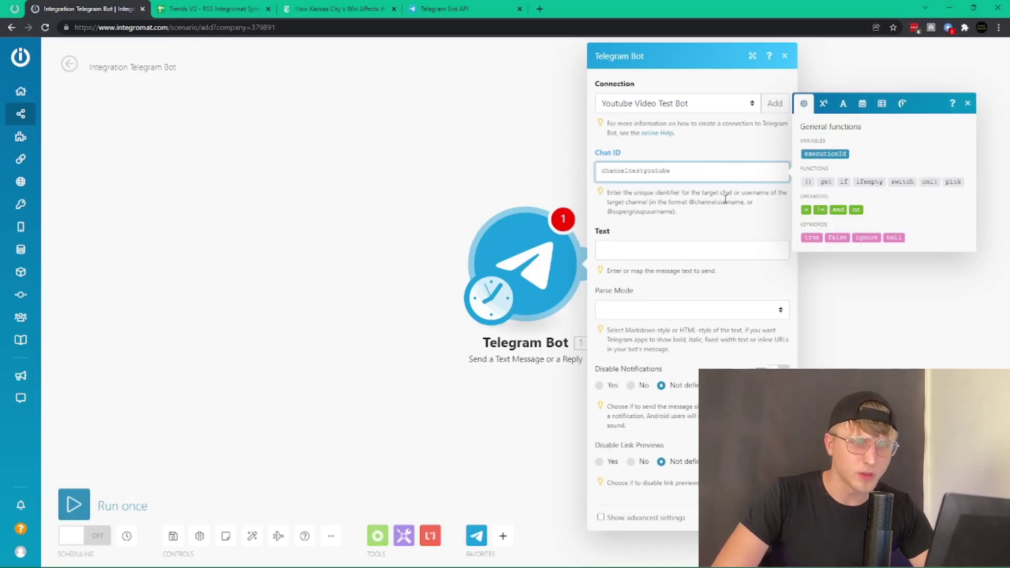
type("@")
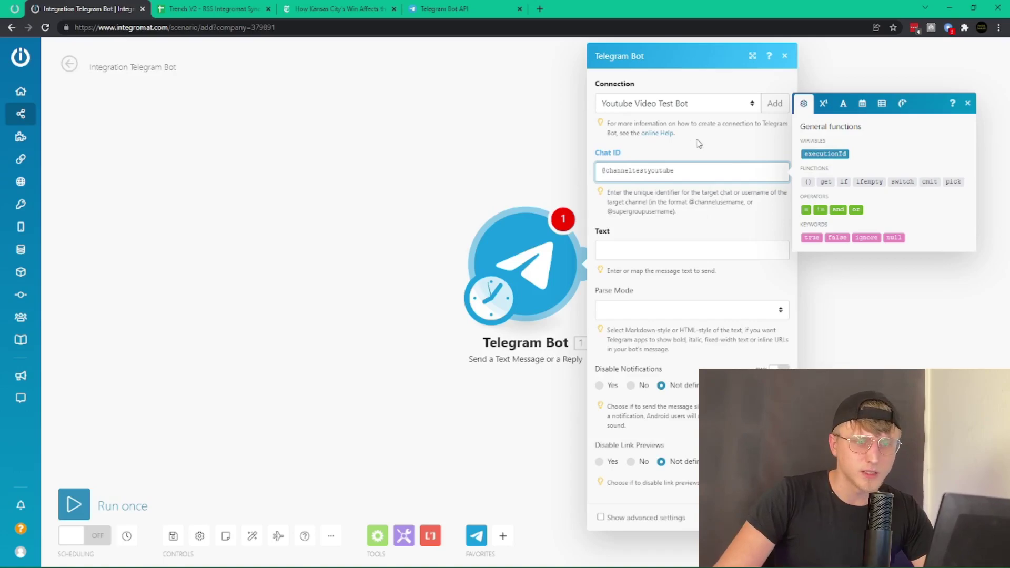
left_click(620, 248)
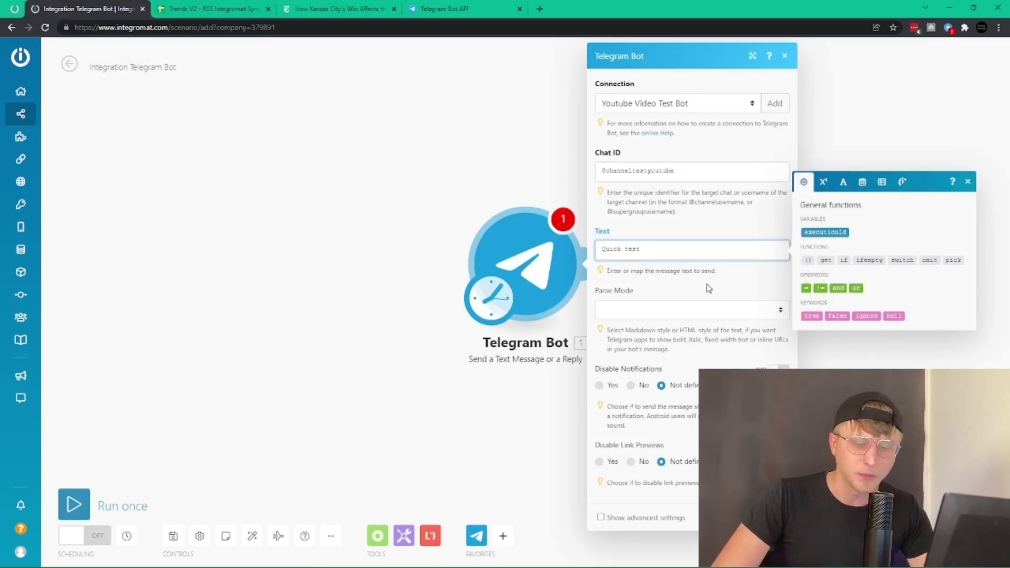
- Finish the message text 'Quick test.' and leave Parse Mode empty
type(".")
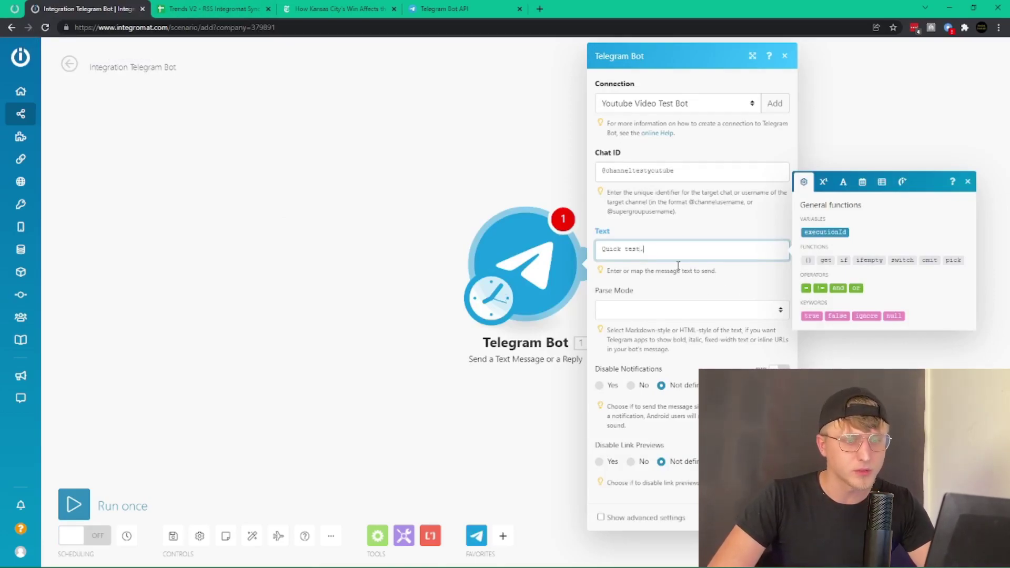
left_click(646, 310)
left_click(652, 307)
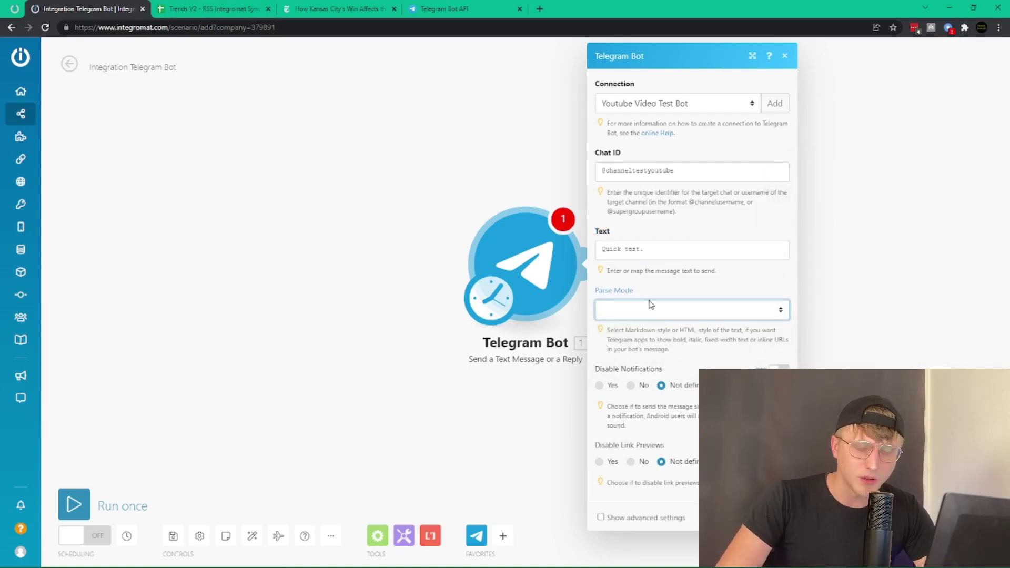
left_click(650, 305)
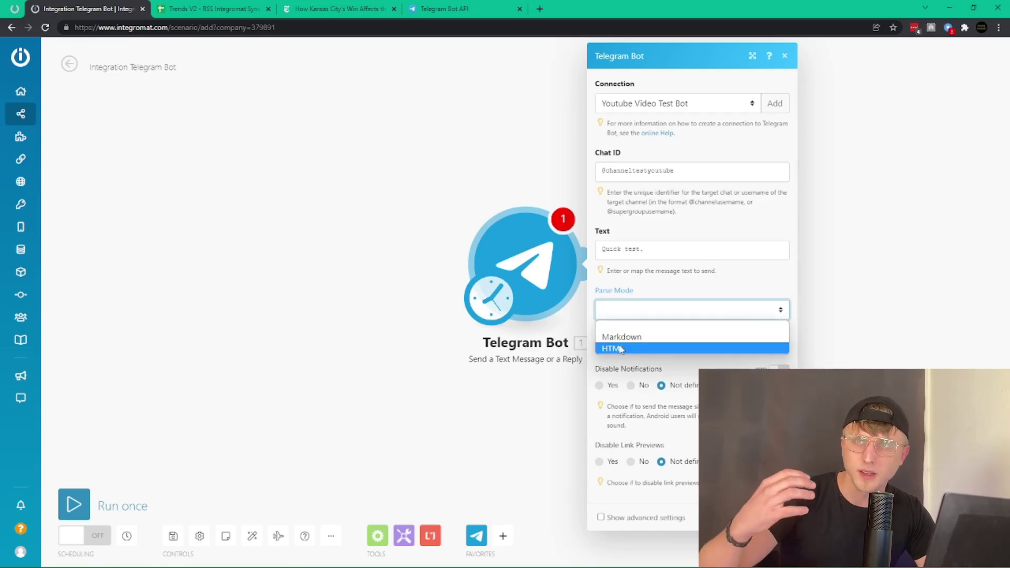
left_click(645, 330)
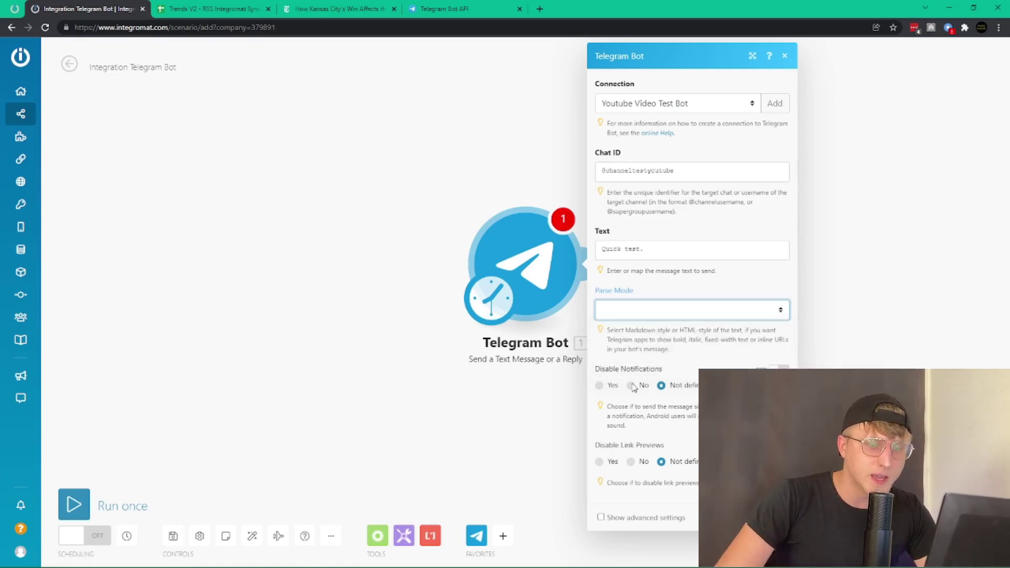
- Set Disable Notifications and Disable Link Previews to No, show advanced settings, and confirm
left_click(614, 386)
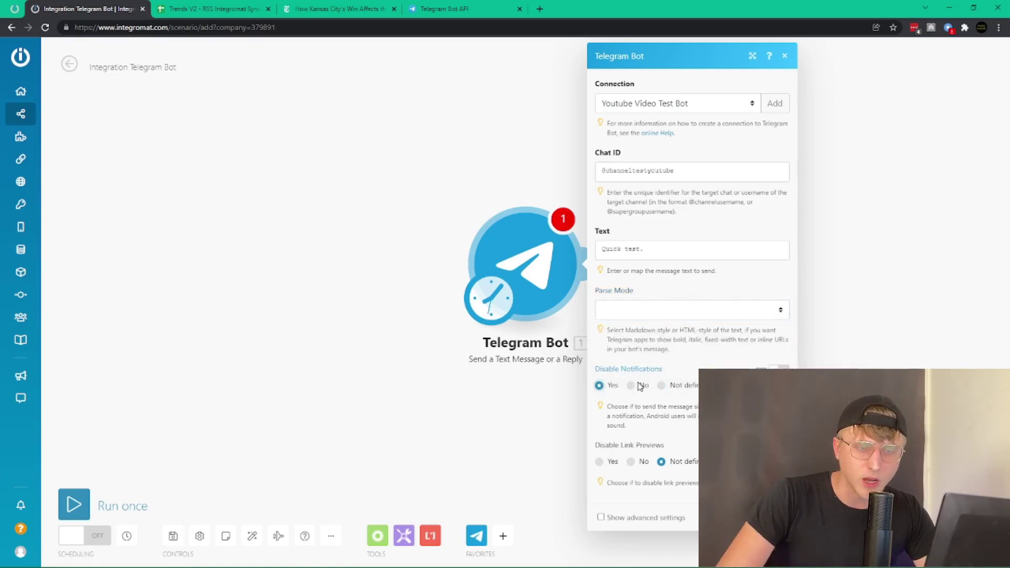
left_click(632, 385)
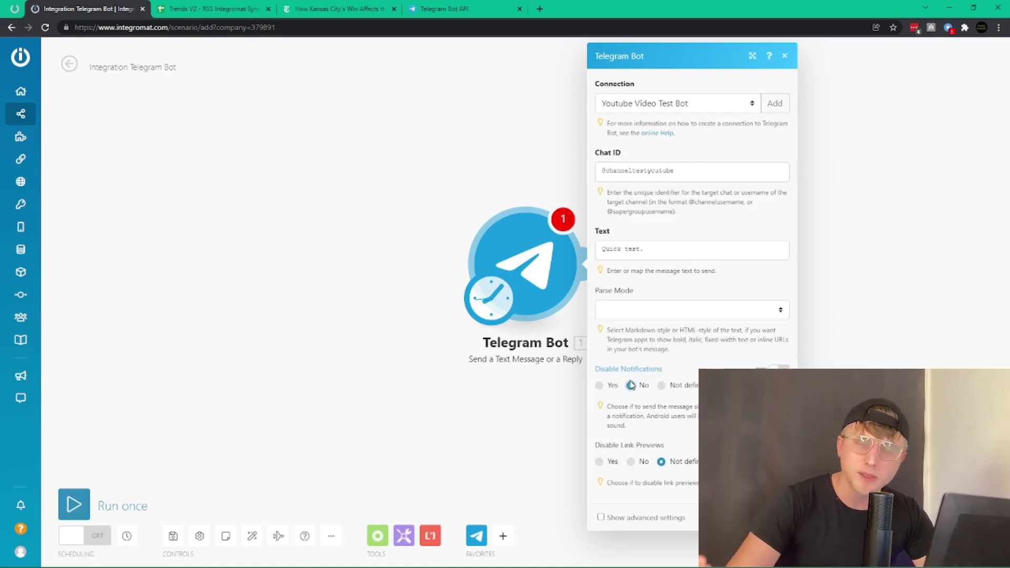
mouse_move(382, 566)
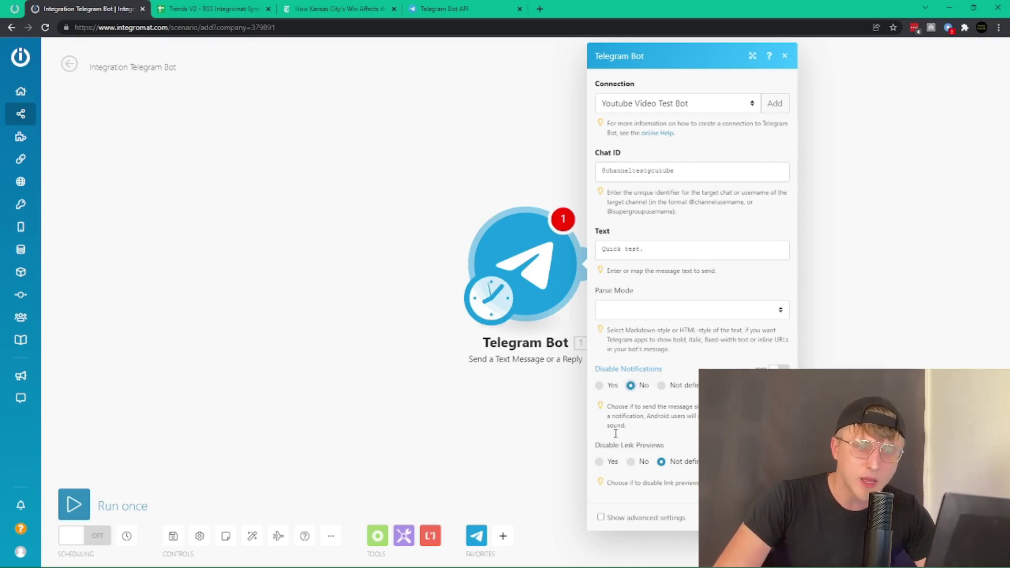
left_click(641, 463)
left_click(646, 517)
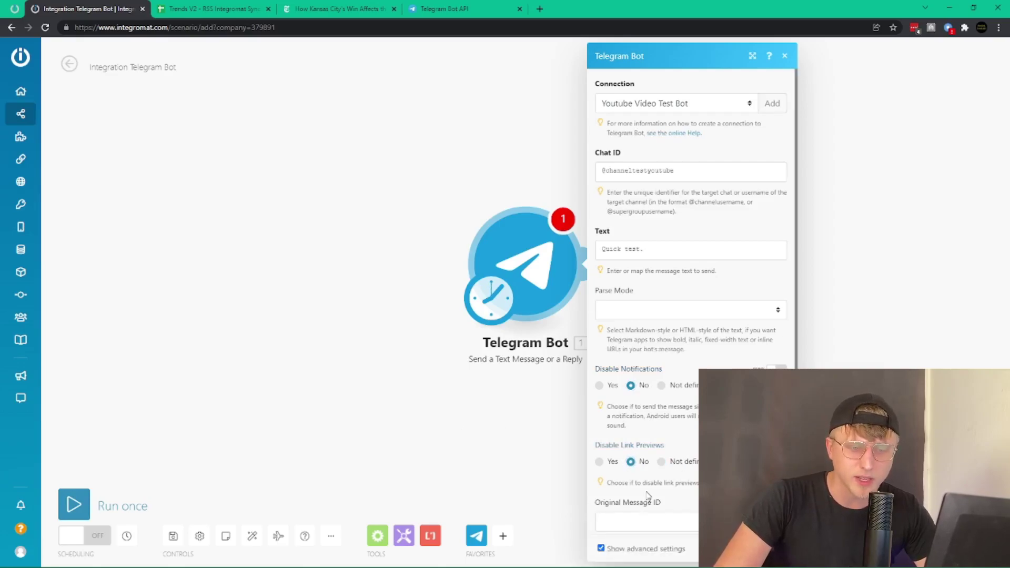
scroll(658, 447, "down", 4)
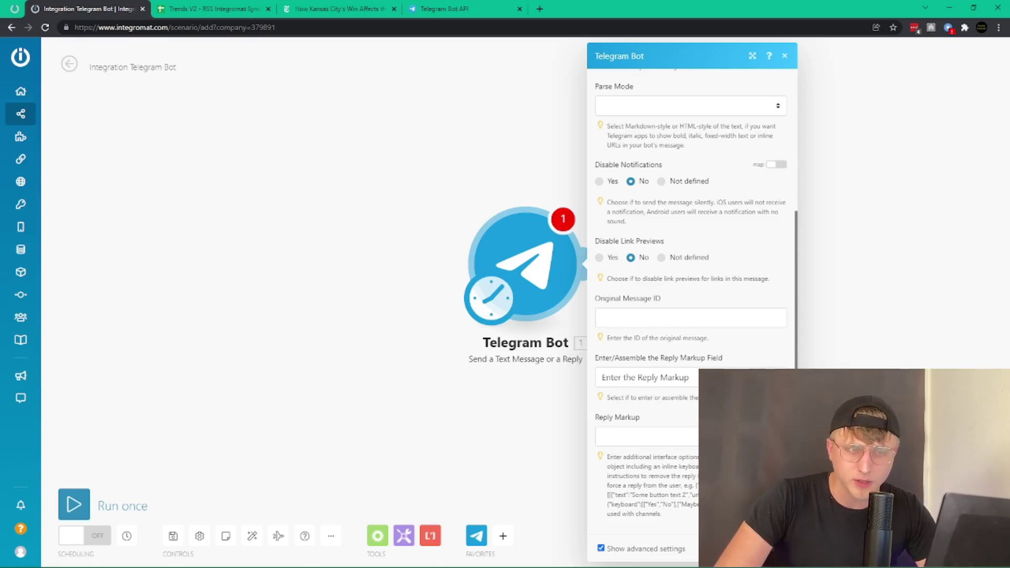
left_click(583, 359)
- Run only the Telegram Bot module, thumbs-up the 'Quick test.' post, then return to Google Trends
right_click(568, 307)
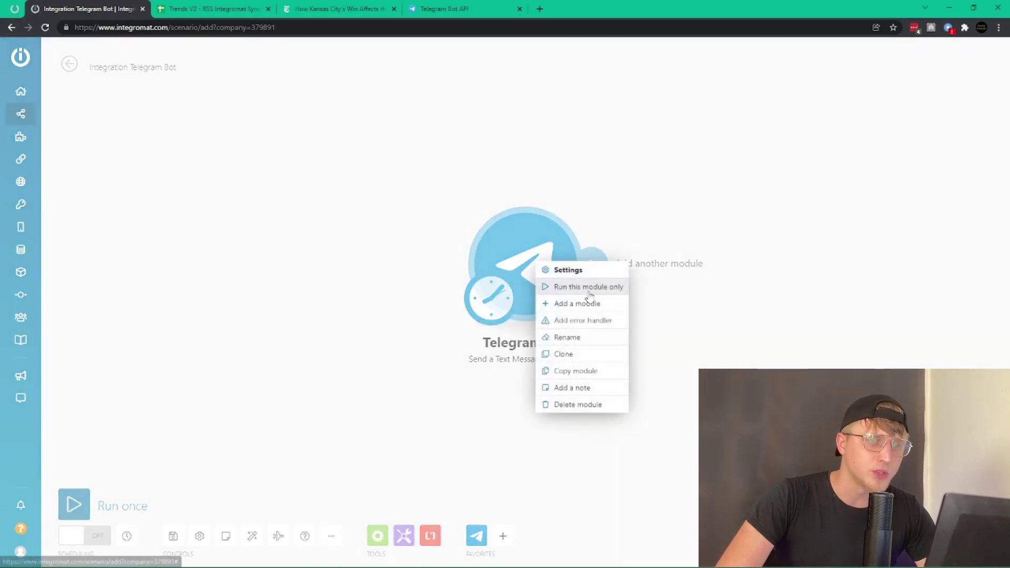
left_click(588, 287)
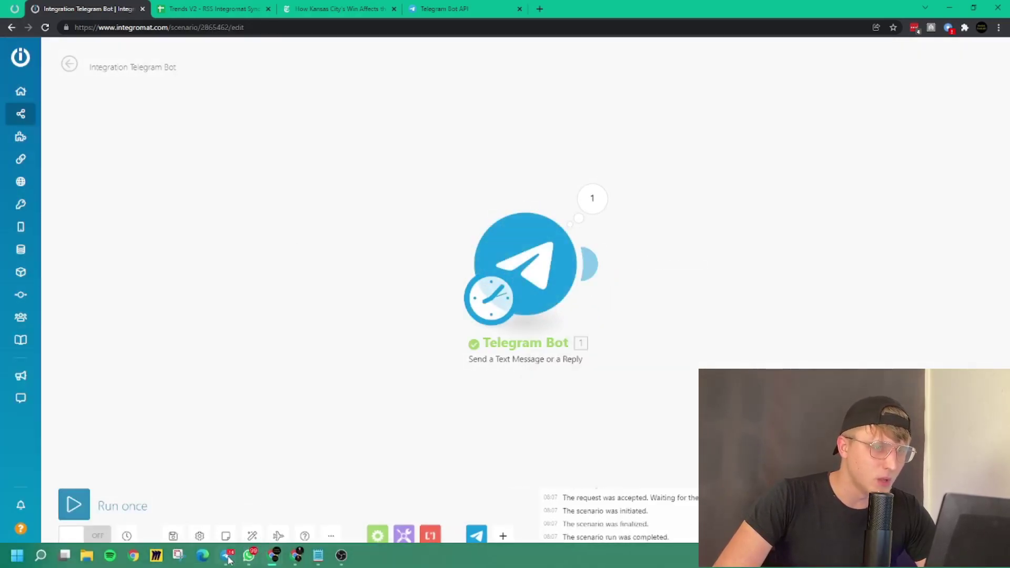
left_click(227, 557)
left_click(728, 257)
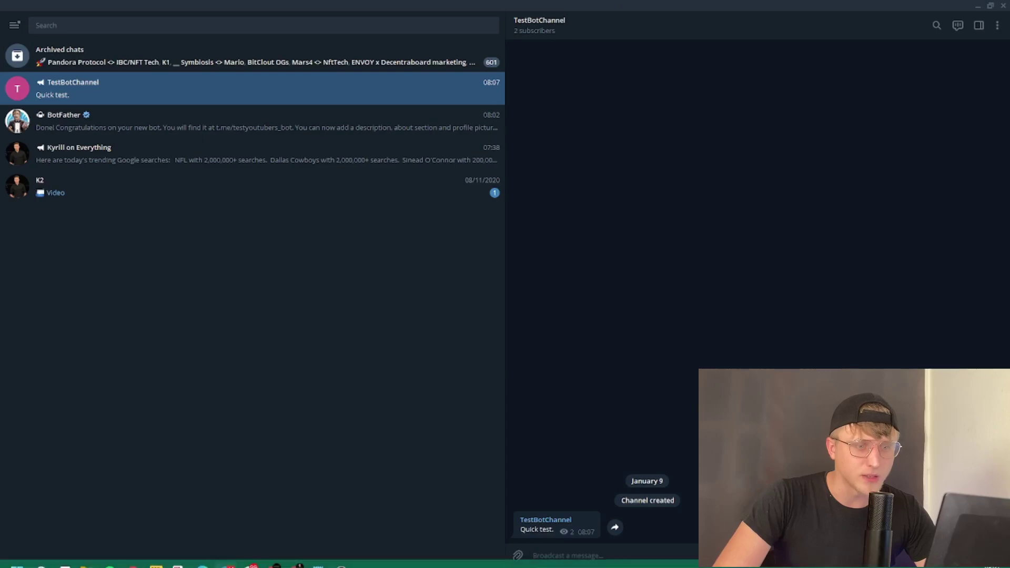
double_click(583, 526)
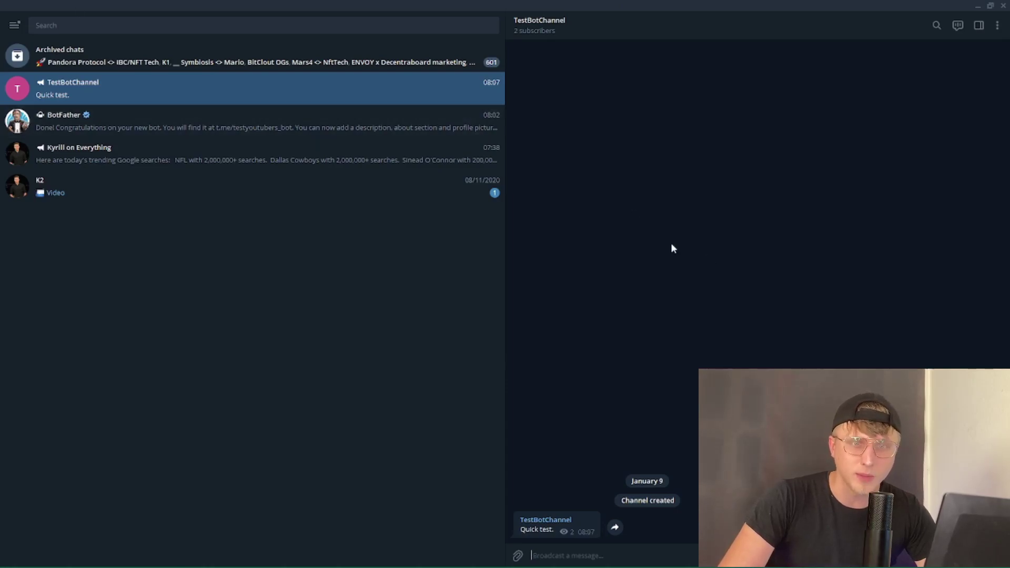
left_click(988, 5)
left_click(11, 28)
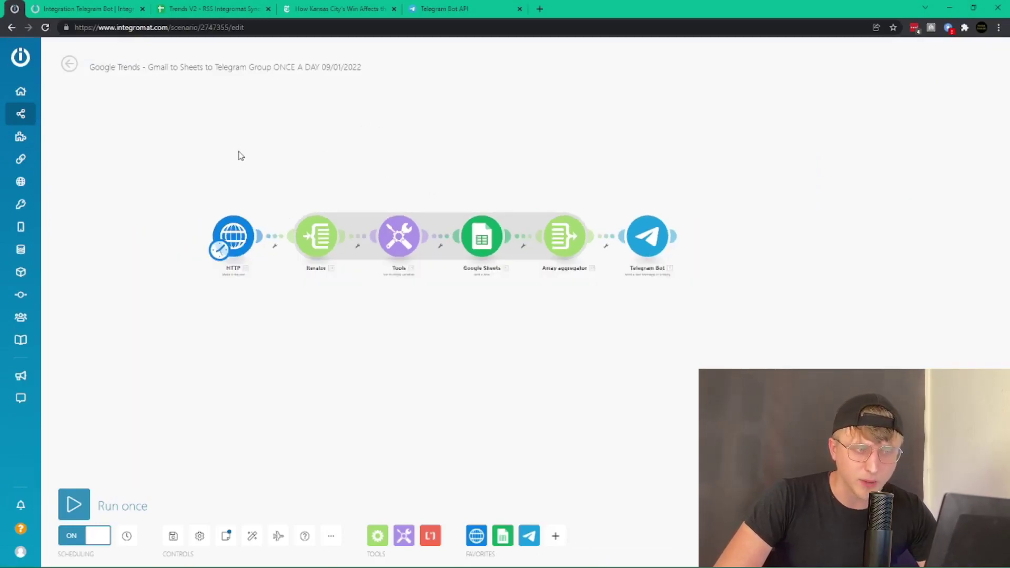
left_click(241, 238)
left_click(203, 162)
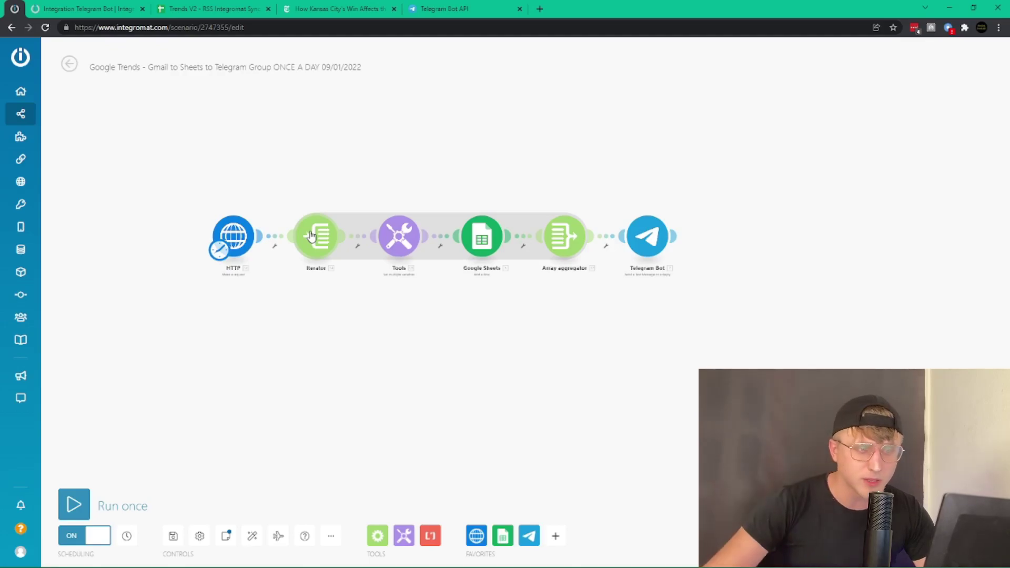
scroll(371, 240, "up", 2)
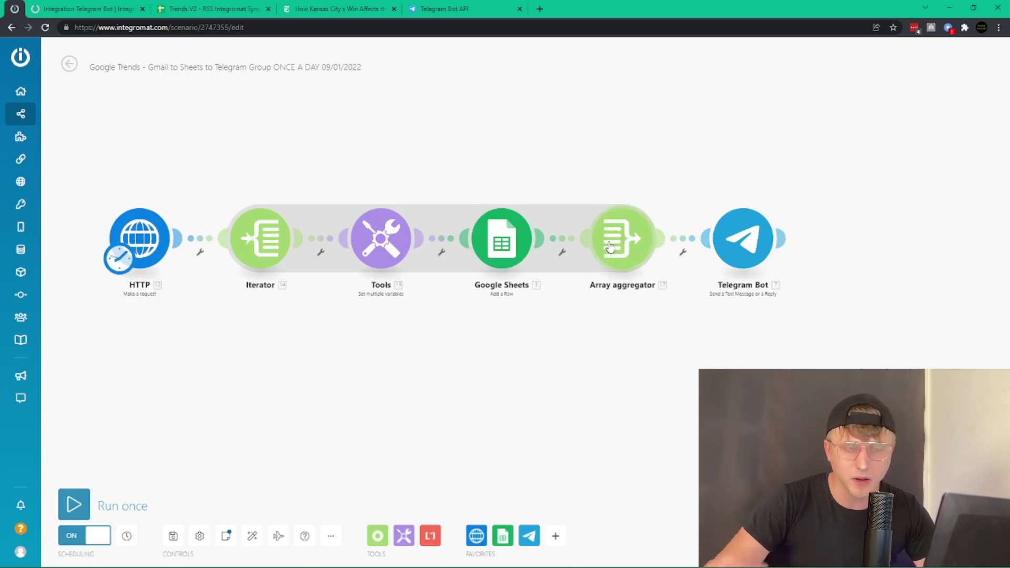
left_click(754, 243)
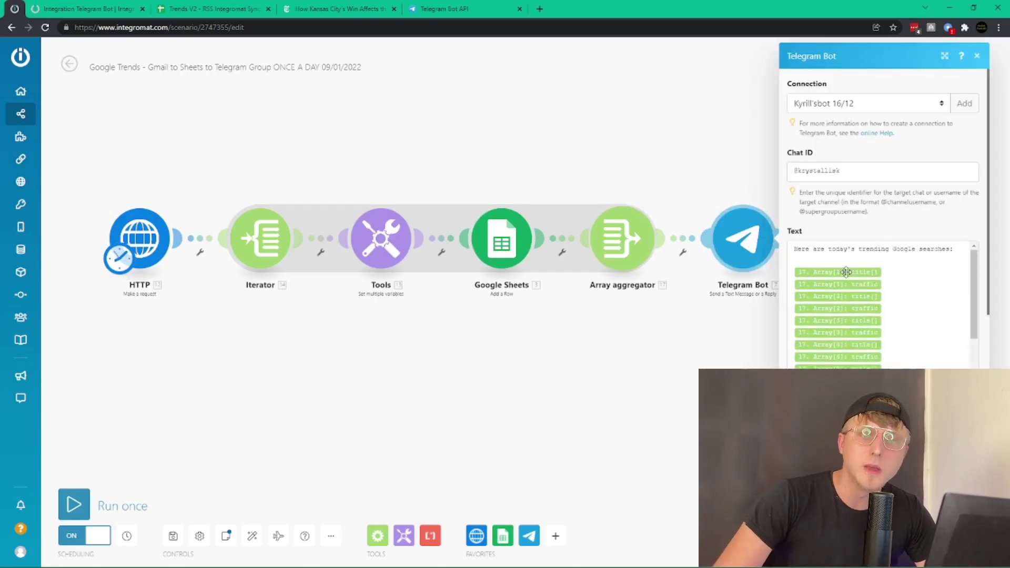
scroll(873, 280, "down", 1)
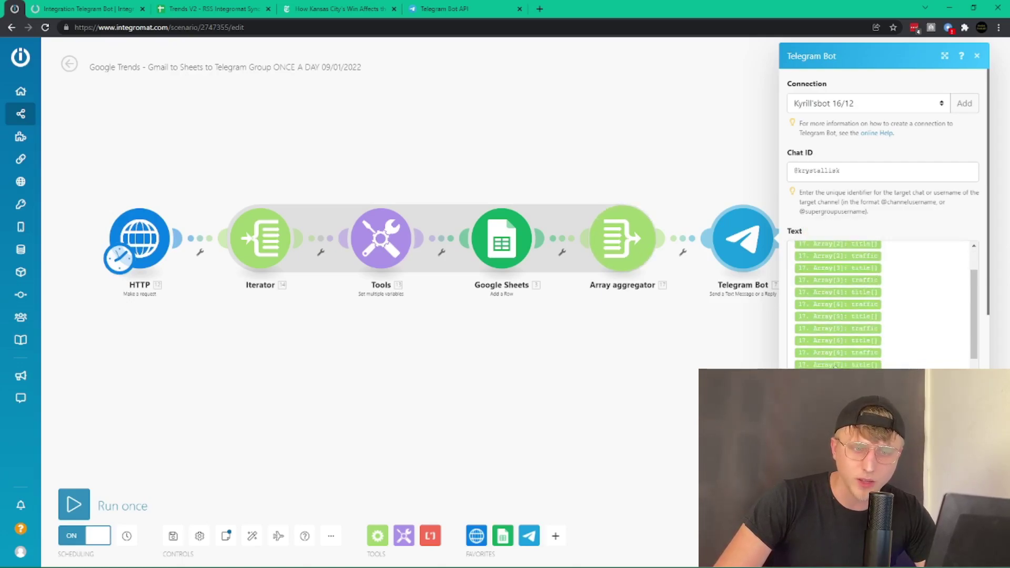
scroll(873, 280, "down", 6)
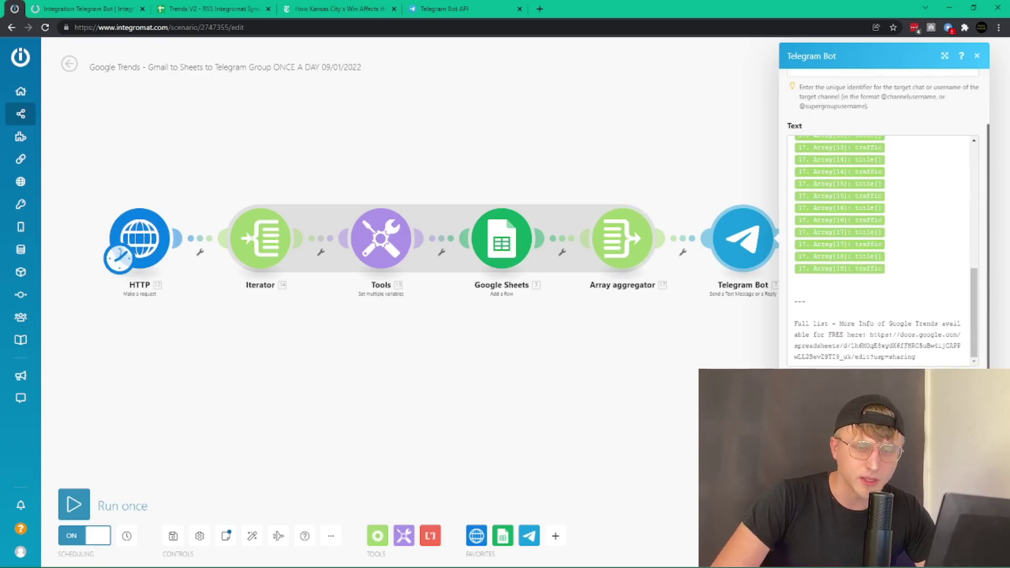
key("Escape")
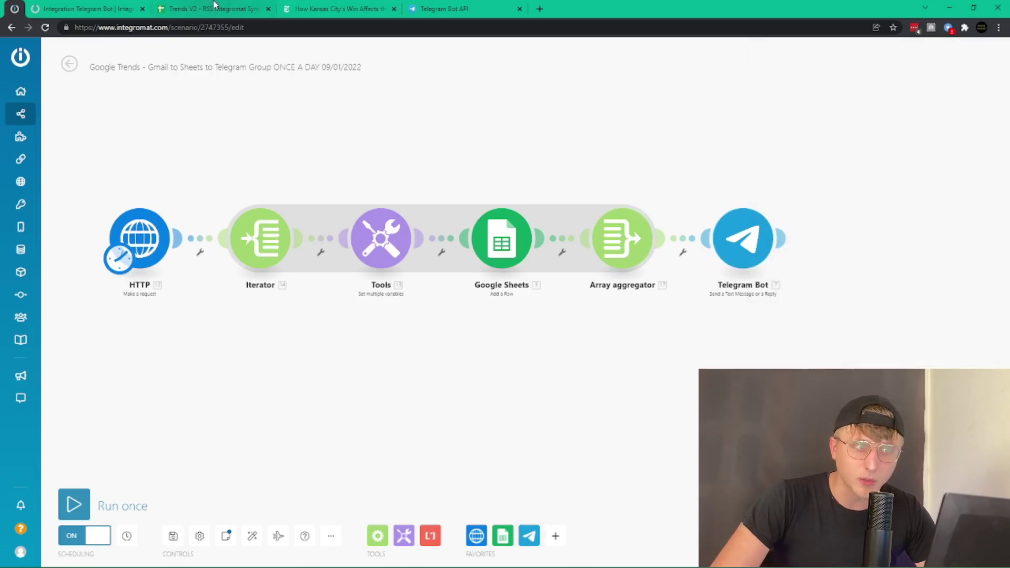
- Check the Telegram Bot API docs, return to Integration Telegram Bot, and cancel a new module
scroll(620, 423, "down", 2)
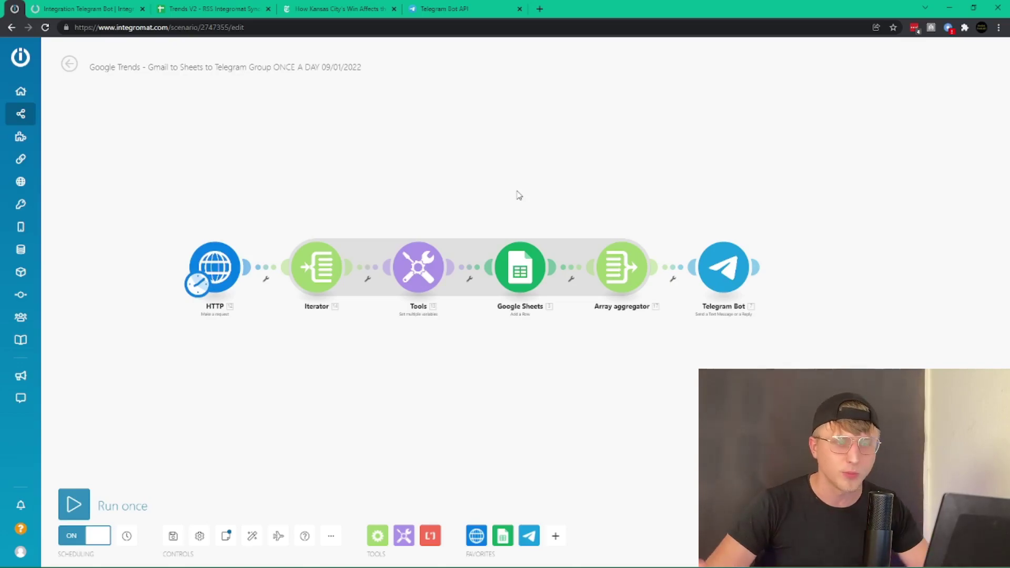
left_click(474, 9)
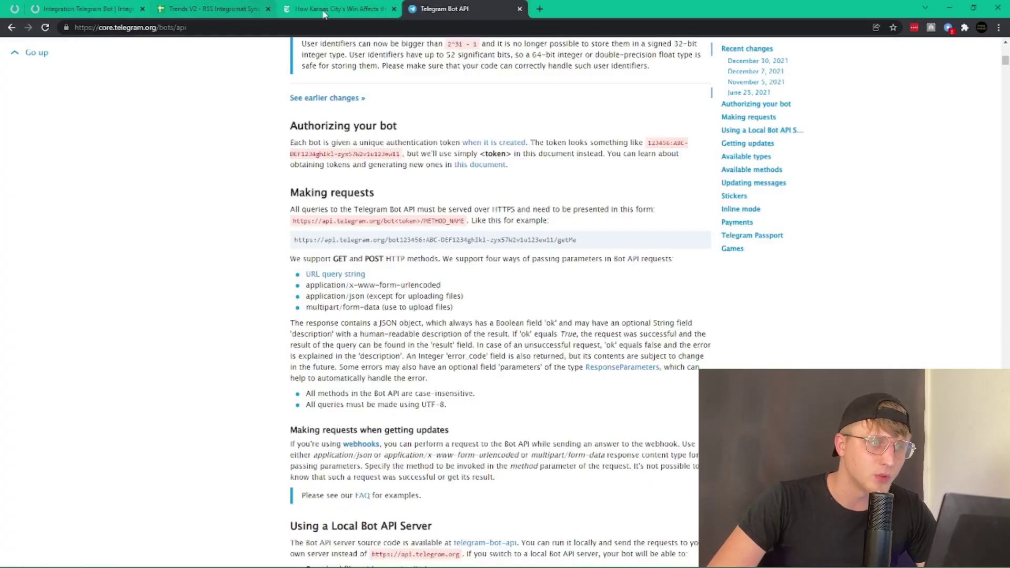
scroll(280, 134, "up", 5)
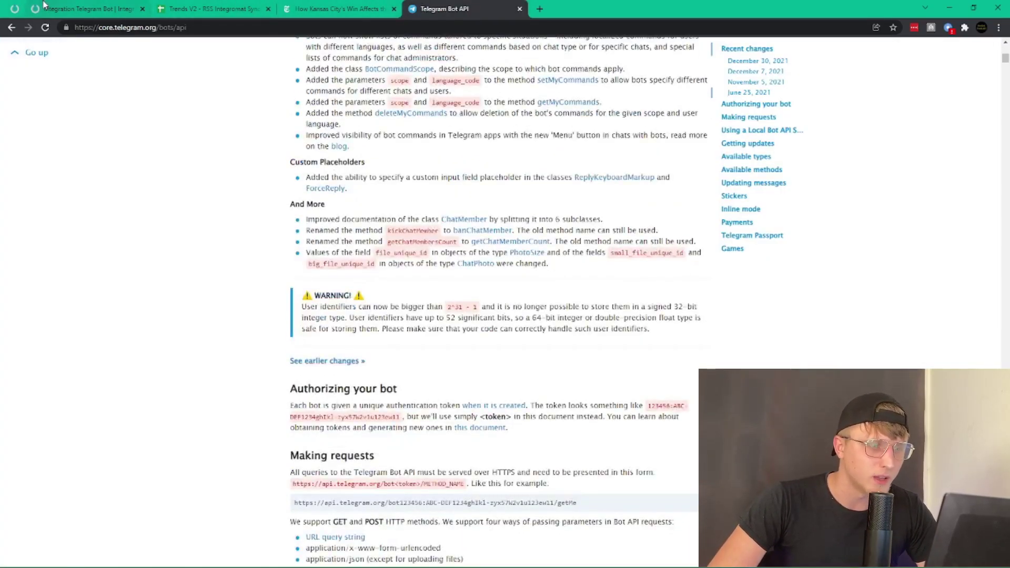
mouse_move(331, 553)
key("ctrl+shift+Tab")
key("ctrl+shift+Tab")
key("ctrl+shift+Tab")
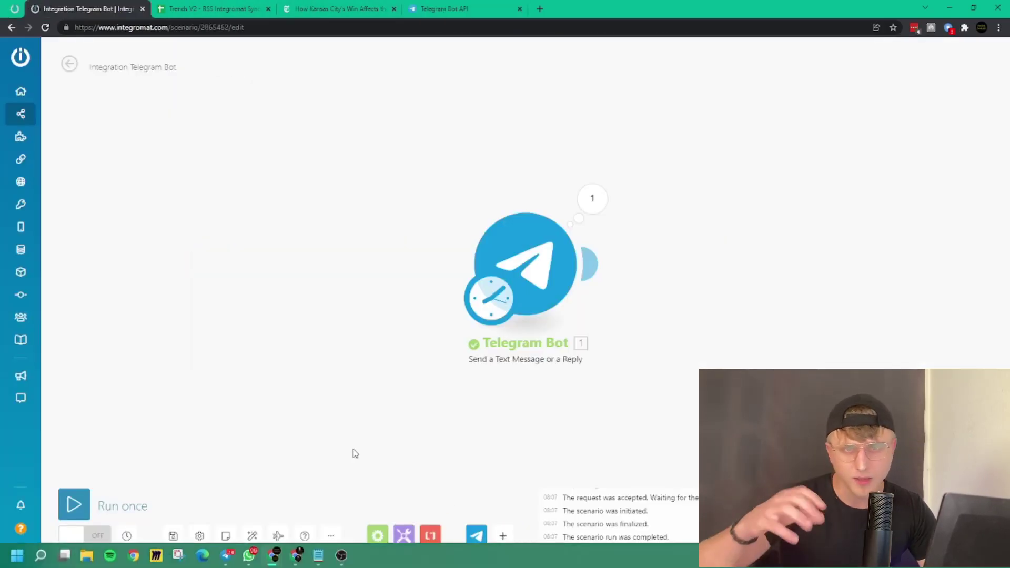
left_click(590, 263)
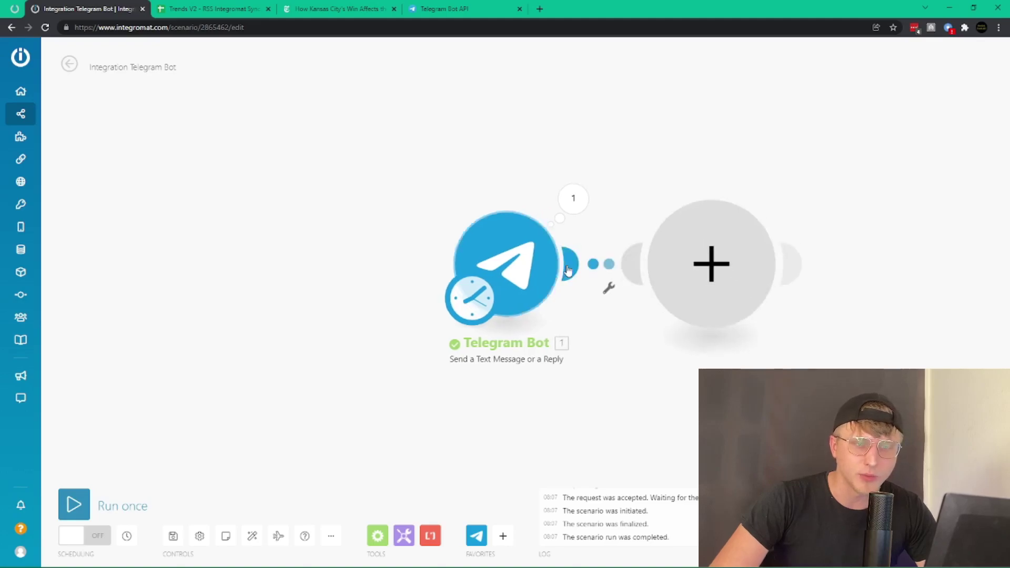
left_click(773, 168)
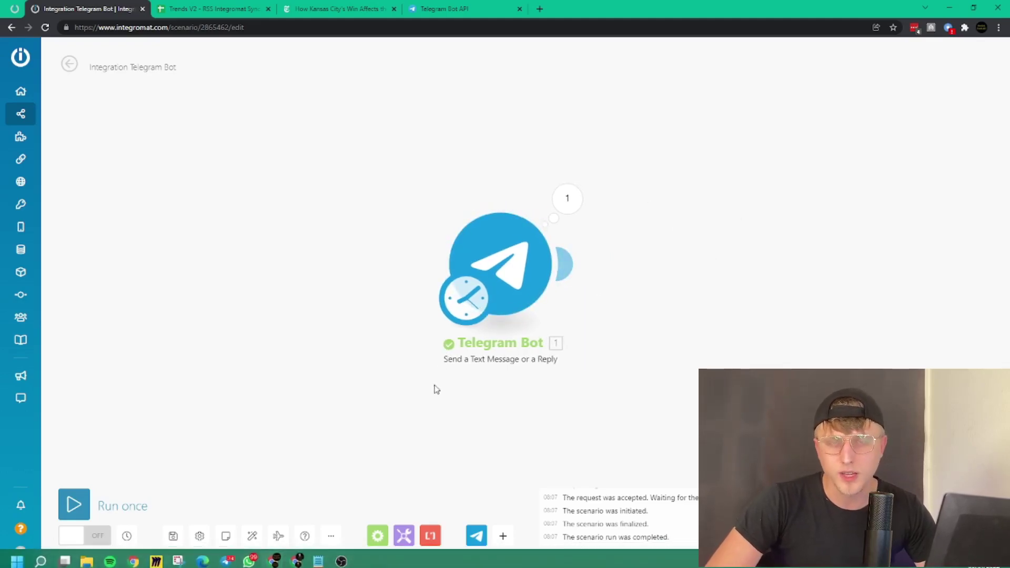